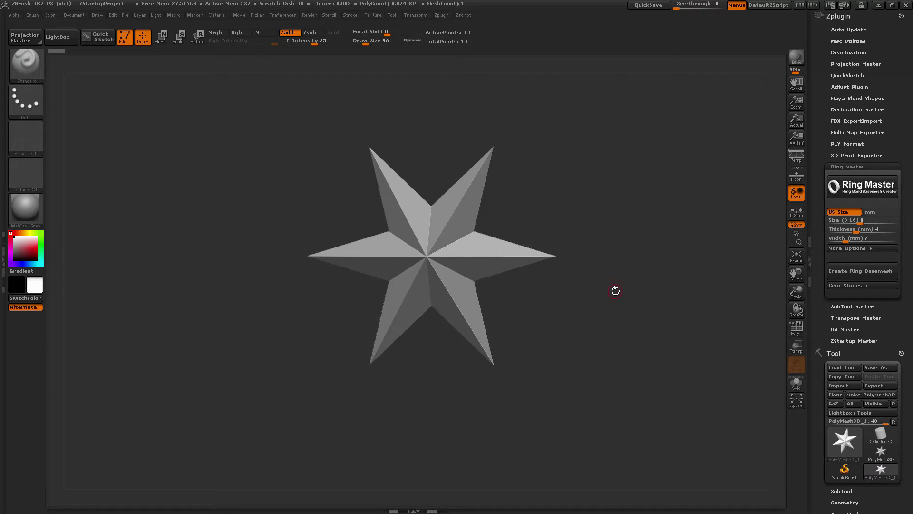
# Create a ring band basemesh in US size 9, with 4 mm thickness and 7 mm width
pyautogui.click(868, 272)
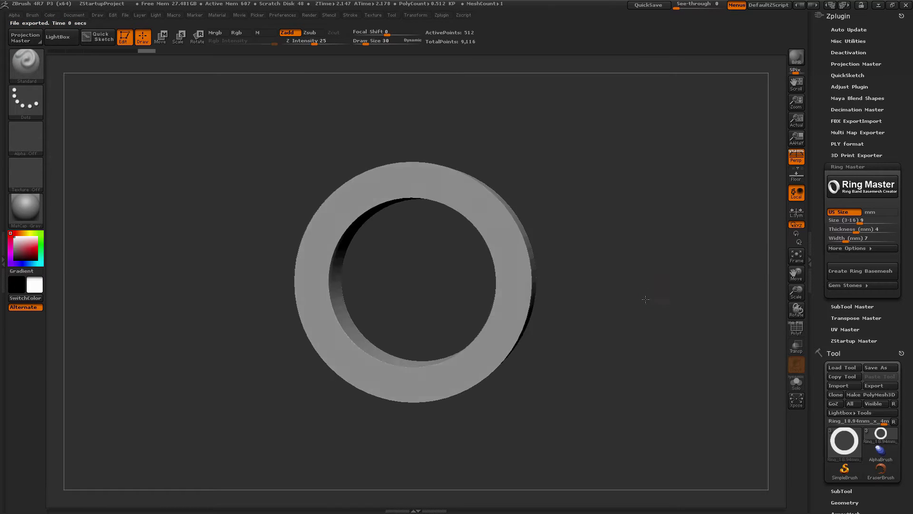
pyautogui.moveTo(646, 299); pyautogui.dragTo(590, 204)
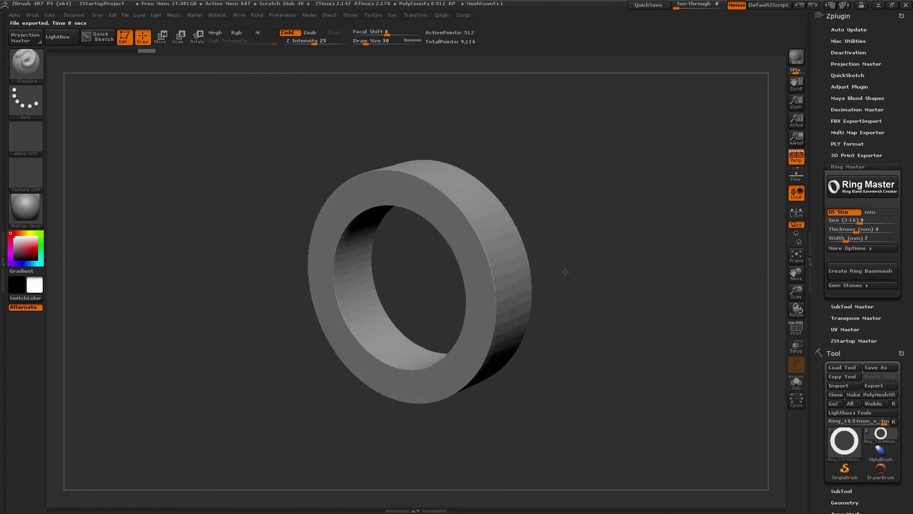
# Add a single round 4 mm gem stone subtool on the band with the Bottom alignment
pyautogui.click(852, 285)
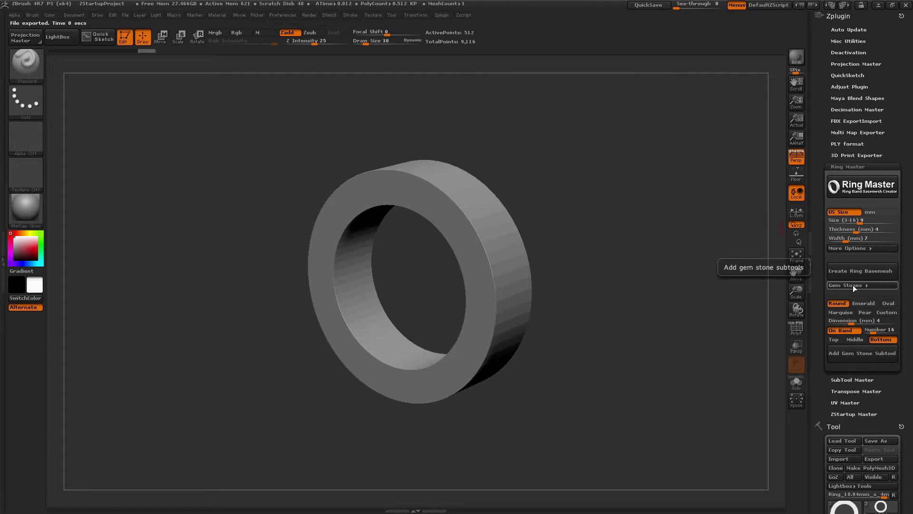
pyautogui.moveTo(818, 295); pyautogui.dragTo(819, 222)
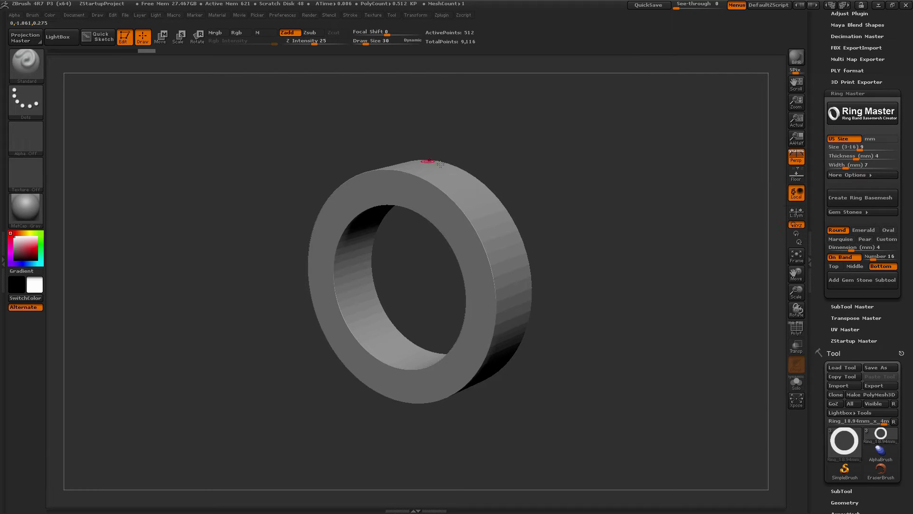
pyautogui.moveTo(626, 290)
pyautogui.mouseDown()
pyautogui.moveTo(640, 281)
pyautogui.moveTo(621, 293)
pyautogui.mouseUp()
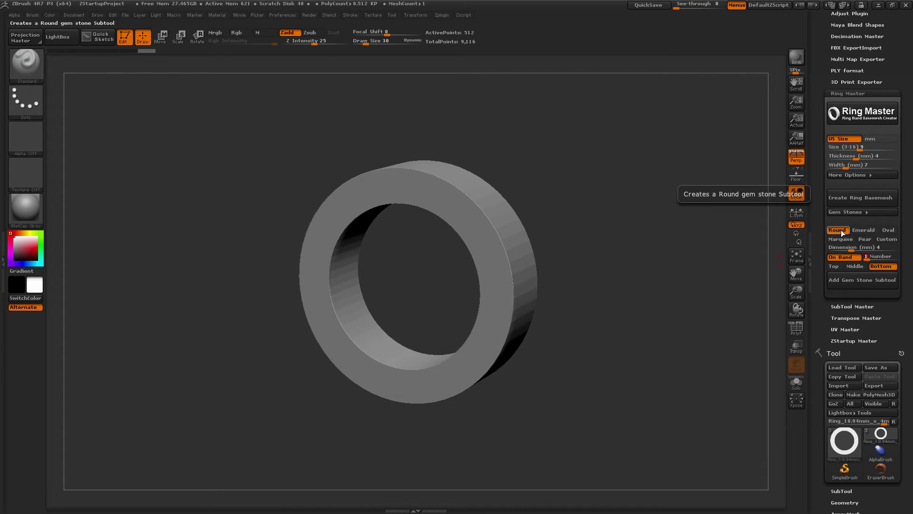
pyautogui.click(861, 284)
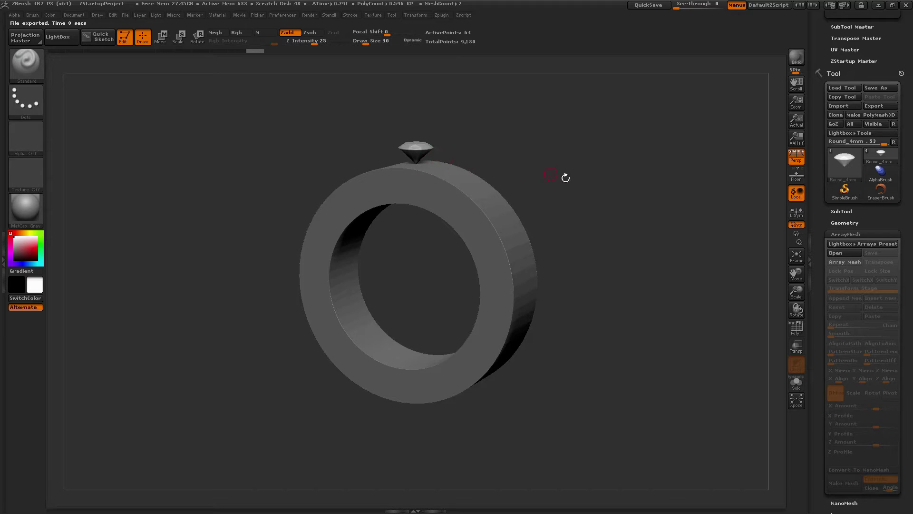
pyautogui.moveTo(566, 178); pyautogui.dragTo(580, 193)
# Add a gem stone subtool of 16 emerald-cut stones, 4 mm each, arrayed around the band
pyautogui.moveTo(821, 186); pyautogui.dragTo(823, 287)
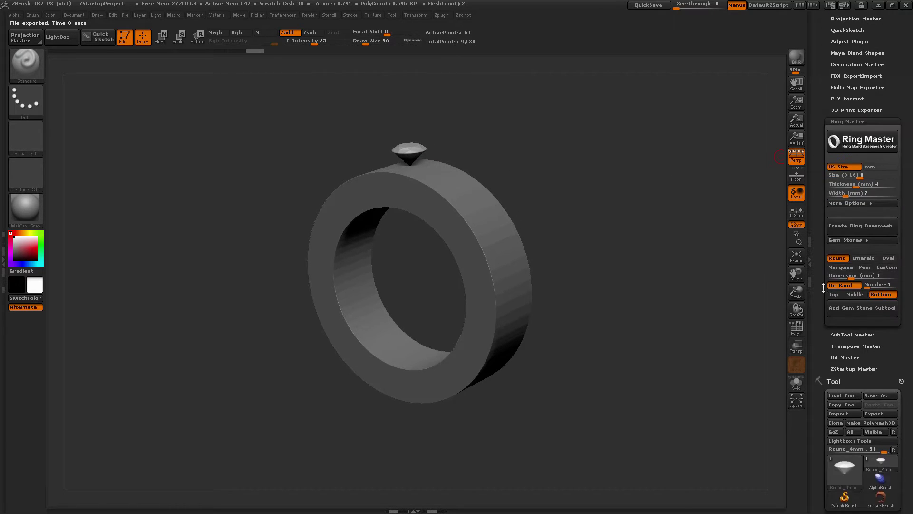
pyautogui.scroll(1, 823, 288)
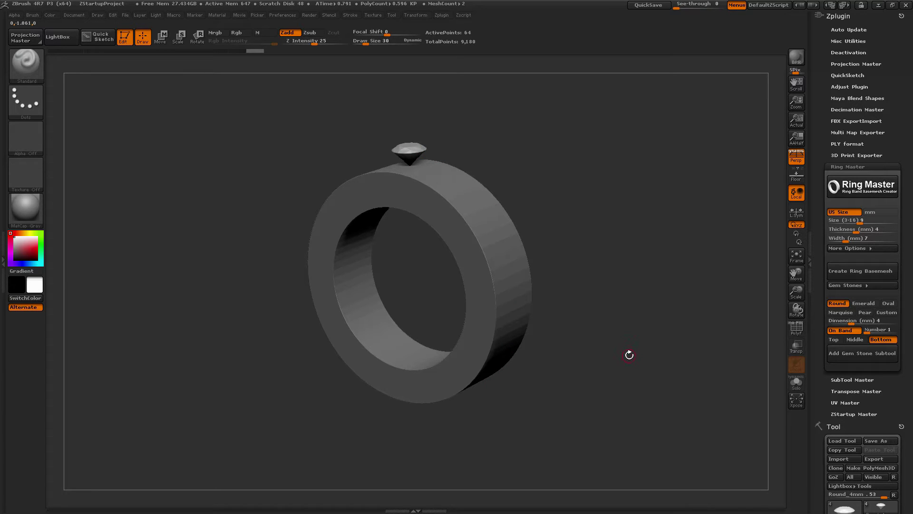
pyautogui.click(866, 331)
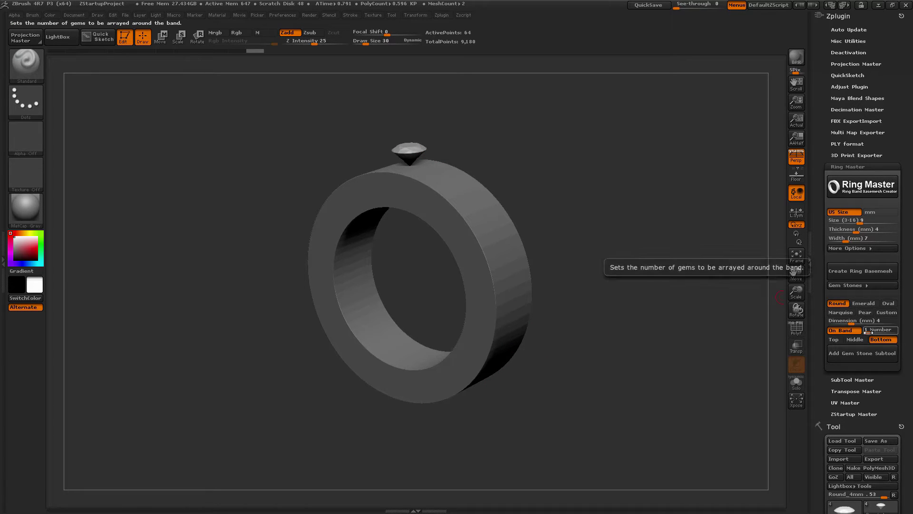
pyautogui.write('5')
pyautogui.write('1')
pyautogui.press('Return')
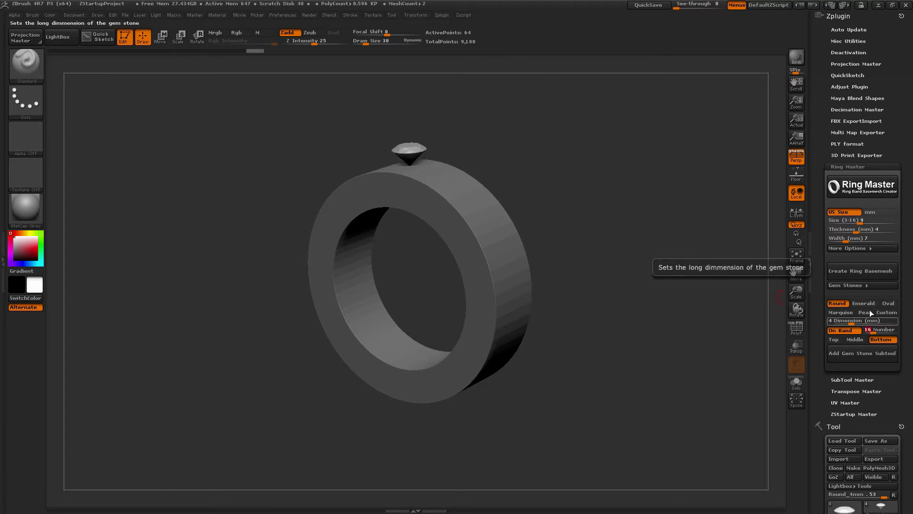
pyautogui.click(863, 303)
pyautogui.click(869, 321)
pyautogui.write('4')
pyautogui.press('Return')
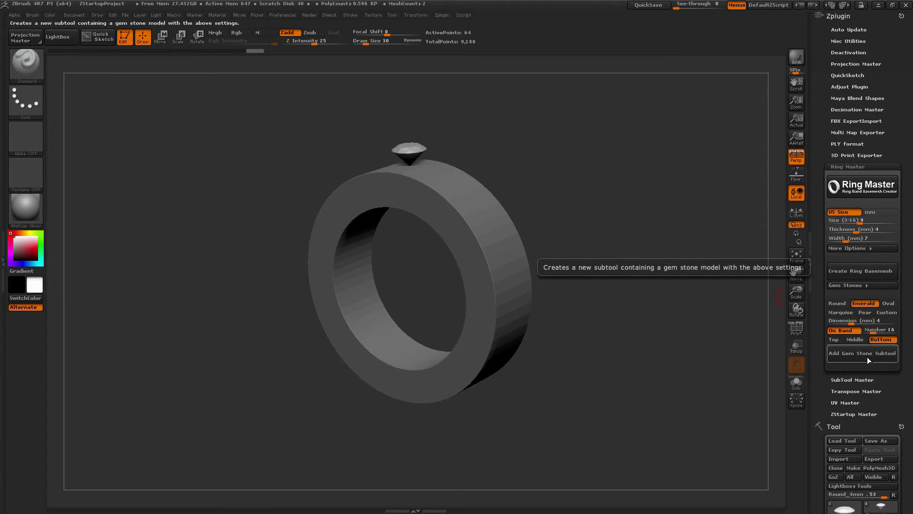
pyautogui.click(872, 354)
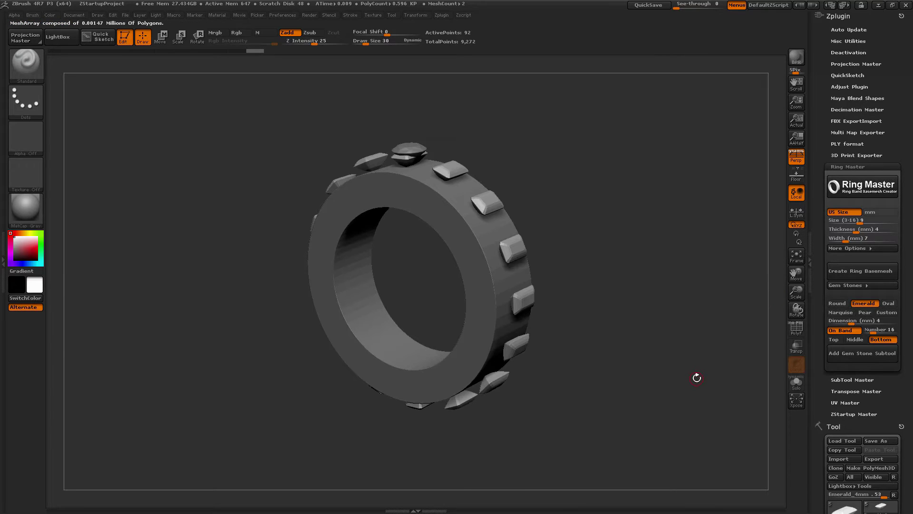
pyautogui.moveTo(603, 257); pyautogui.dragTo(589, 227)
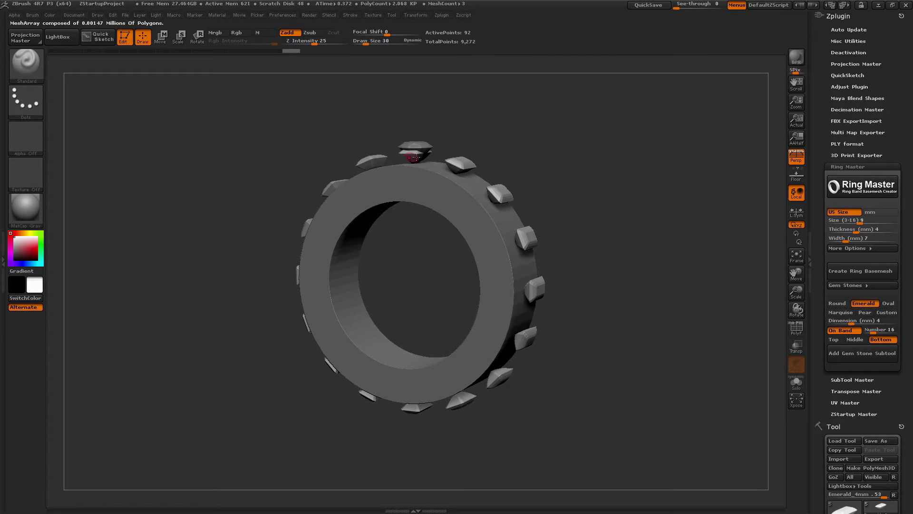
# Set the emerald ArrayMesh Repeat count to 25
pyautogui.moveTo(582, 362)
pyautogui.mouseDown()
pyautogui.moveTo(613, 367)
pyautogui.moveTo(586, 363)
pyautogui.mouseUp()
pyautogui.write('4')
pyautogui.press('Return')
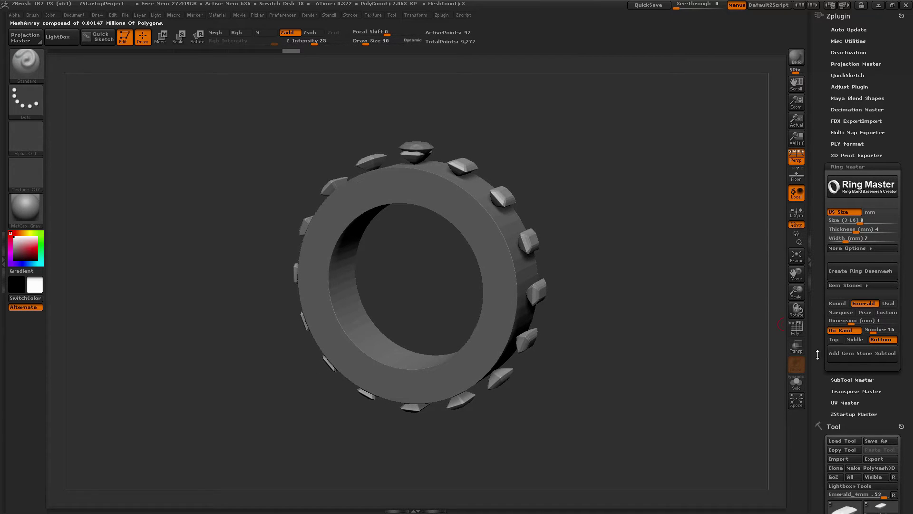
pyautogui.scroll(-7, 841, 250)
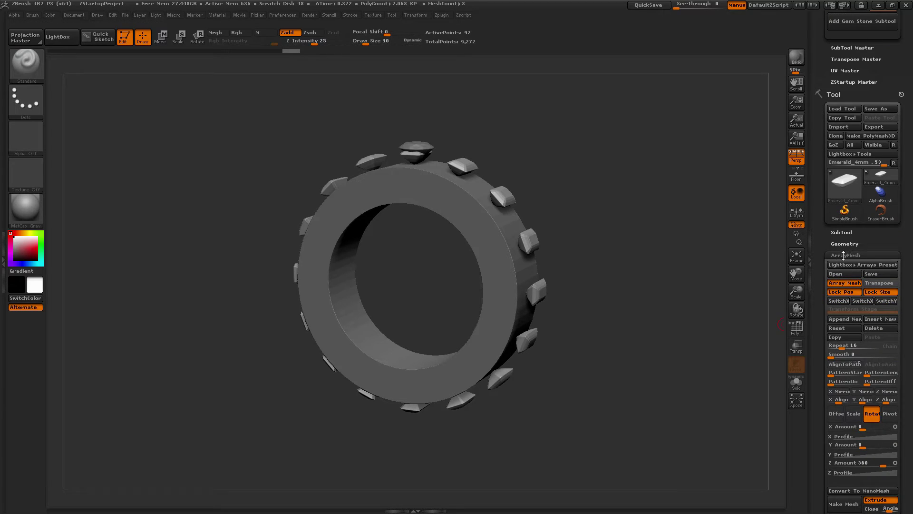
pyautogui.scroll(-1, 821, 293)
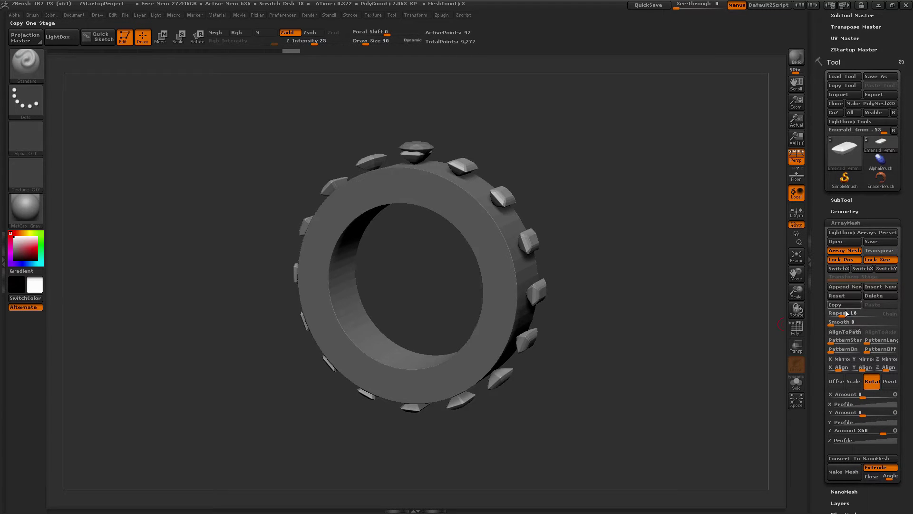
pyautogui.scroll(-1, 821, 323)
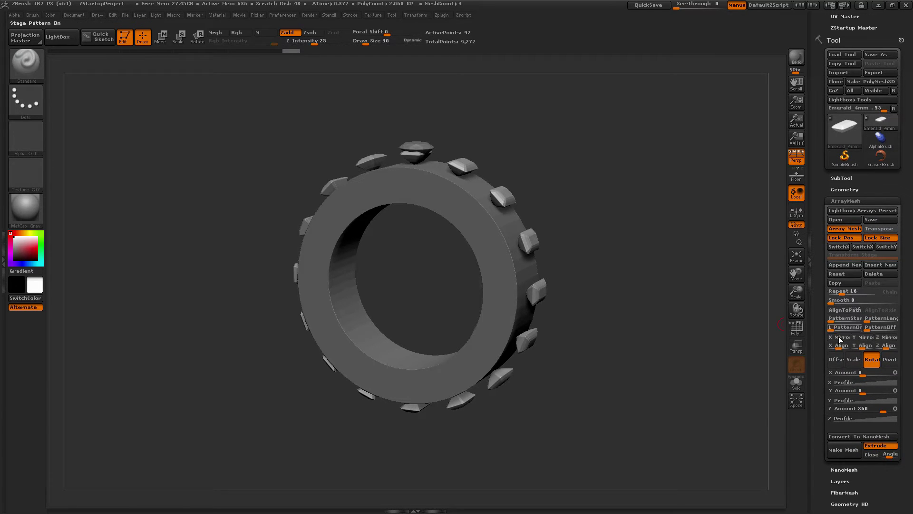
pyautogui.moveTo(841, 293); pyautogui.dragTo(845, 294)
pyautogui.moveTo(699, 327); pyautogui.dragTo(690, 340)
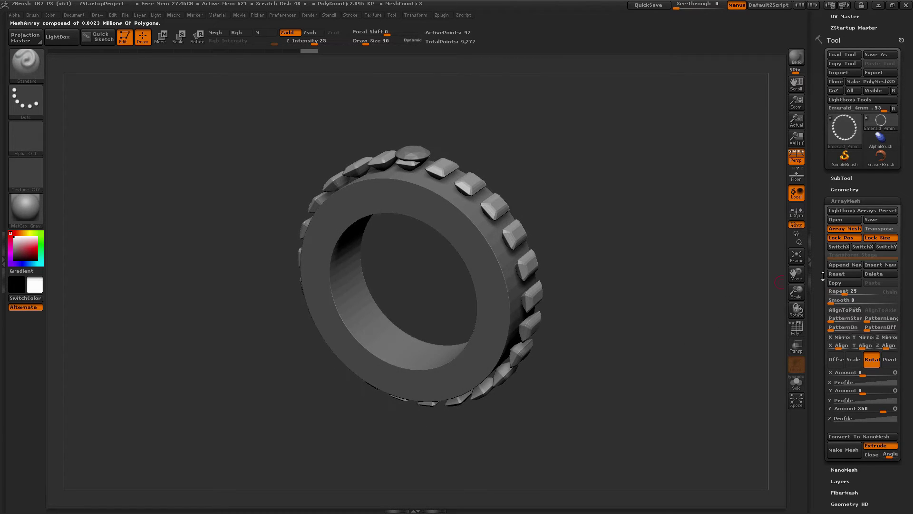
# Undo changes to the emerald array and delete the emerald and round gem subtools, keeping the ring band
pyautogui.moveTo(820, 276); pyautogui.dragTo(814, 362)
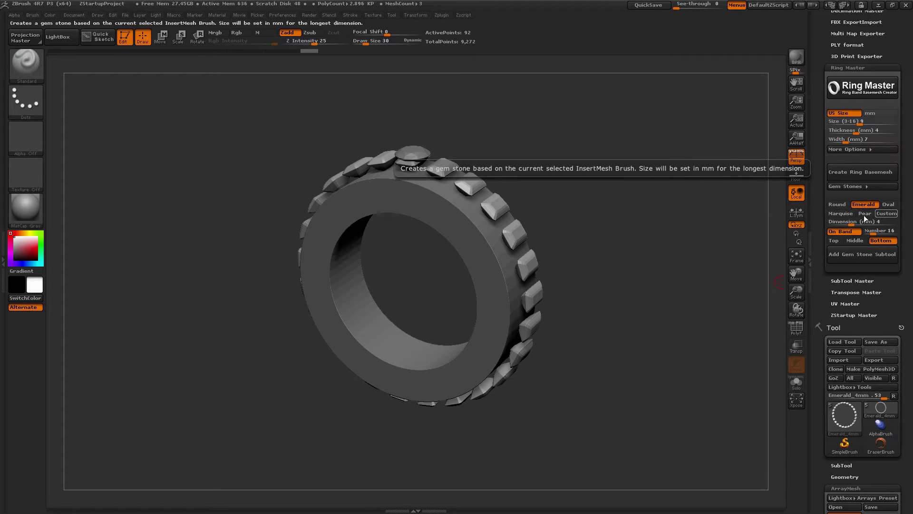
pyautogui.hotkey('ctrl', 'z')
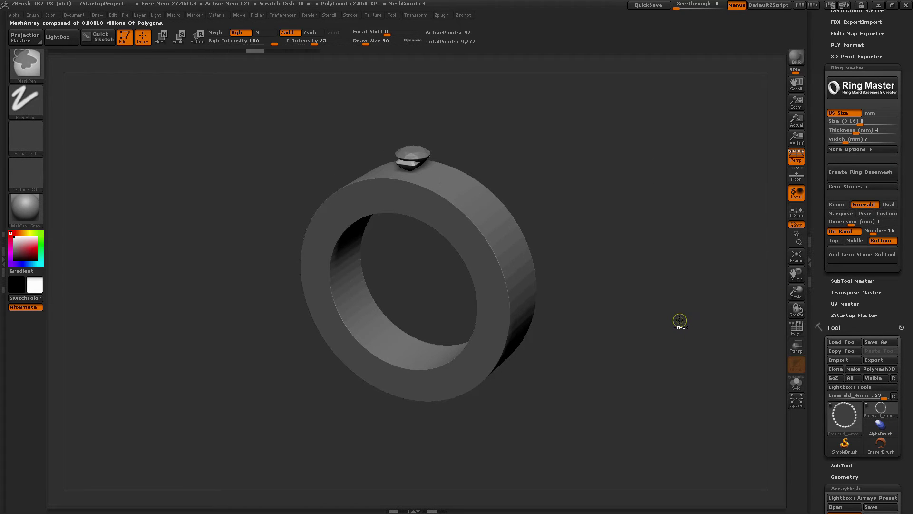
pyautogui.moveTo(855, 450); pyautogui.dragTo(855, 259)
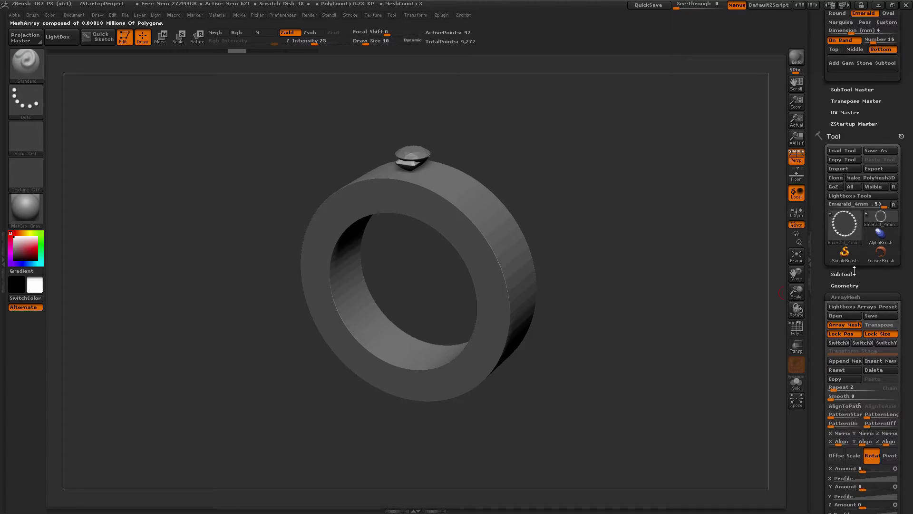
pyautogui.click(851, 272)
pyautogui.click(846, 436)
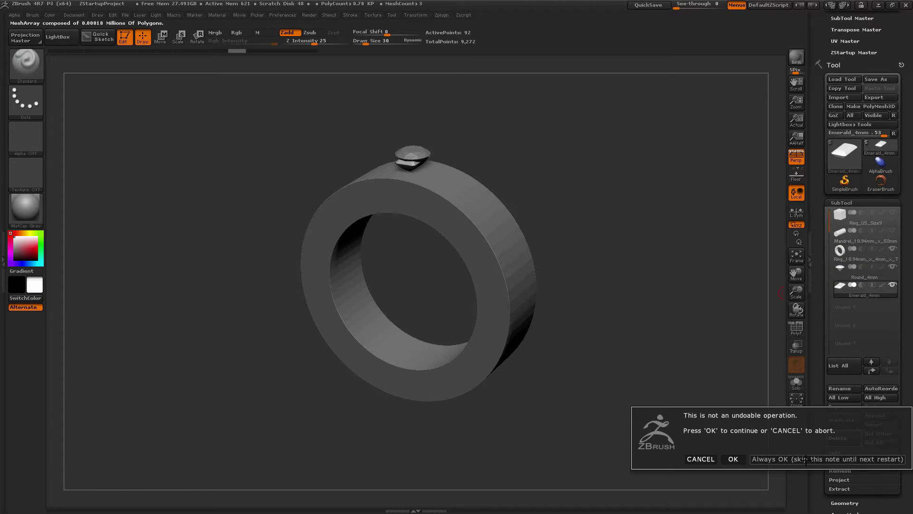
pyautogui.press('Return')
pyautogui.click(847, 437)
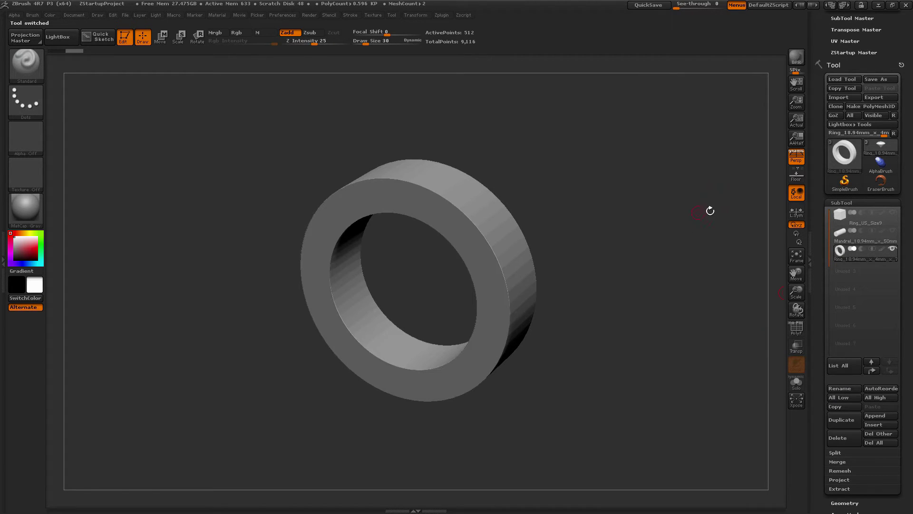
# Select the IMM ModelKit insert brush and pick its Holds_5 handle mesh
pyautogui.moveTo(817, 210); pyautogui.dragTo(809, 320)
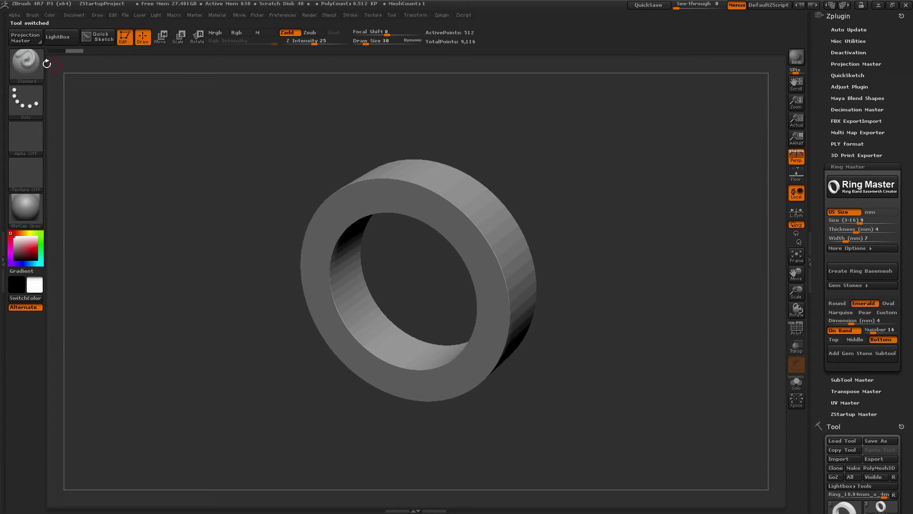
pyautogui.click(28, 64)
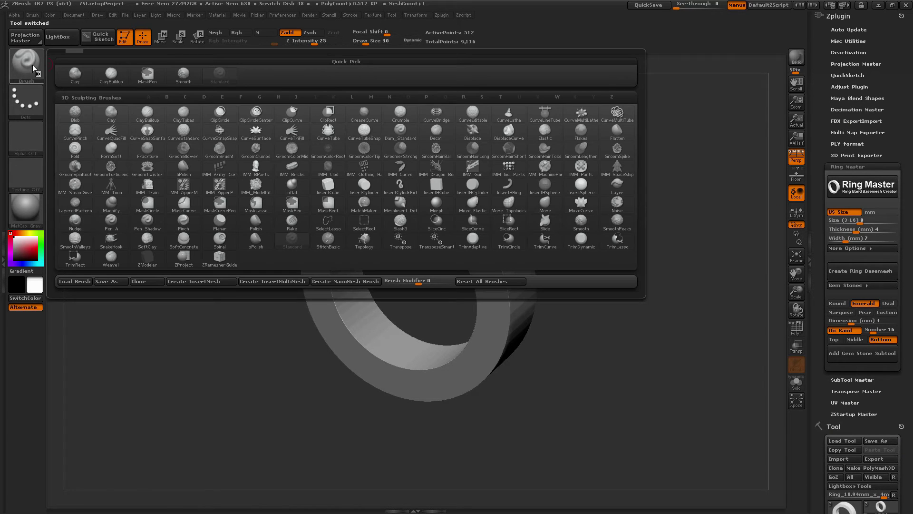
pyautogui.click(256, 189)
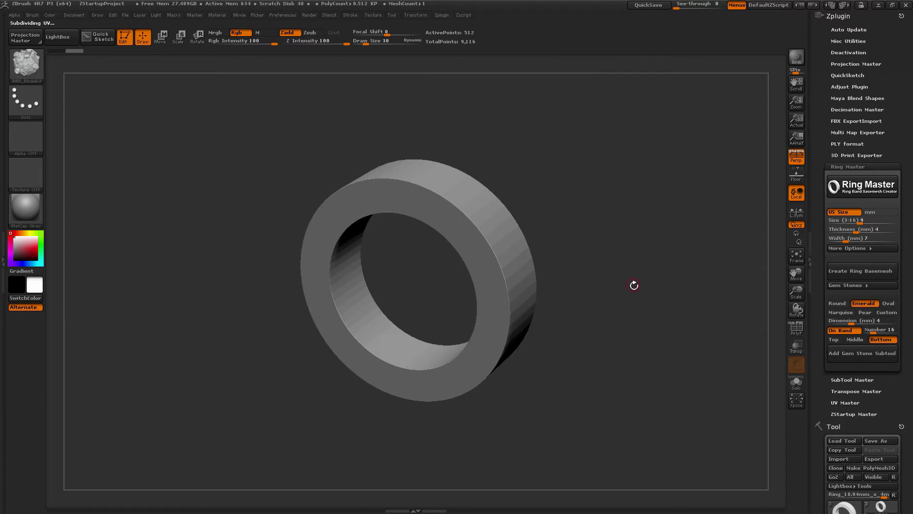
pyautogui.moveTo(633, 285); pyautogui.dragTo(617, 281)
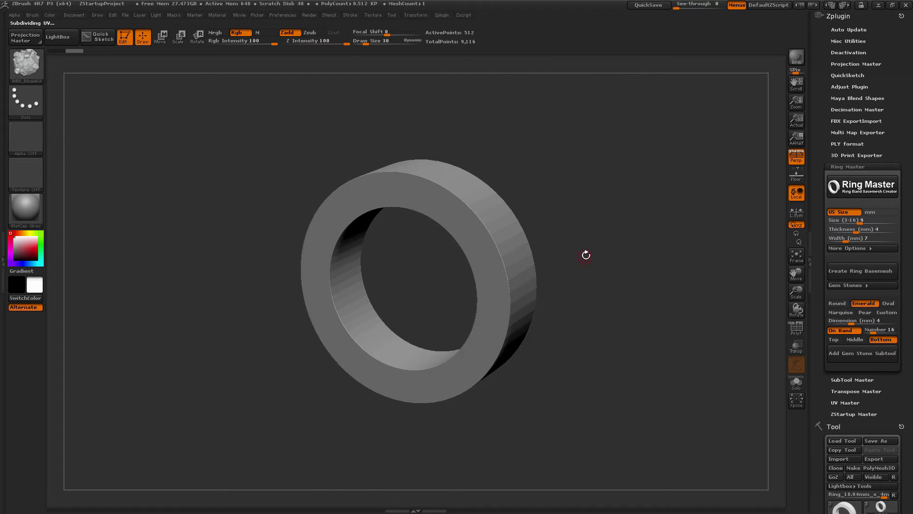
pyautogui.press('m')
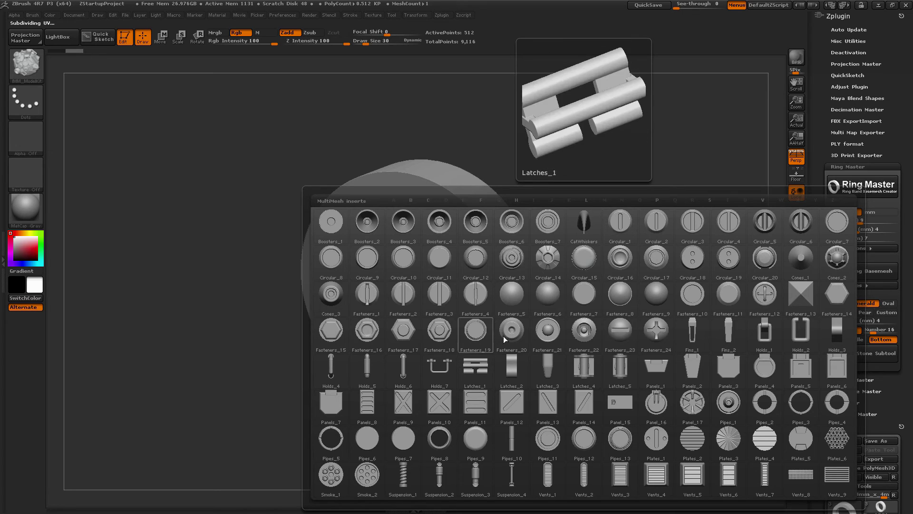
pyautogui.click(368, 371)
# Add the handle as 16 custom 4 mm gem stones around the band, and raise the array's Repeat count to 95
pyautogui.click(886, 312)
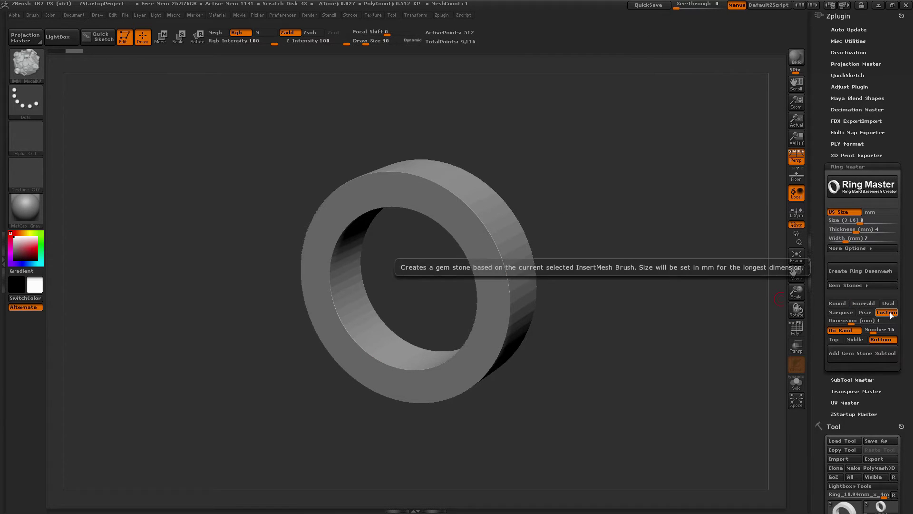
pyautogui.click(872, 355)
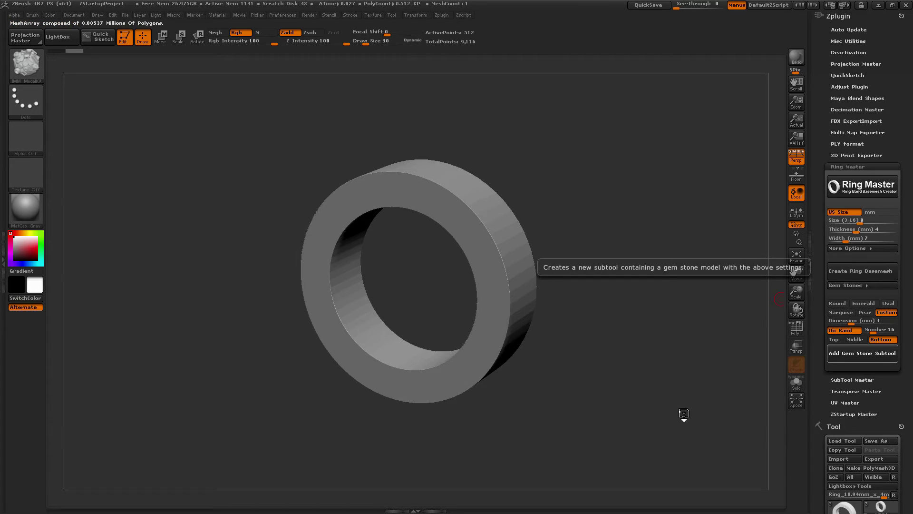
pyautogui.moveTo(681, 390)
pyautogui.mouseDown()
pyautogui.moveTo(684, 366)
pyautogui.moveTo(703, 376)
pyautogui.moveTo(702, 361)
pyautogui.moveTo(662, 352)
pyautogui.moveTo(526, 215)
pyautogui.mouseUp()
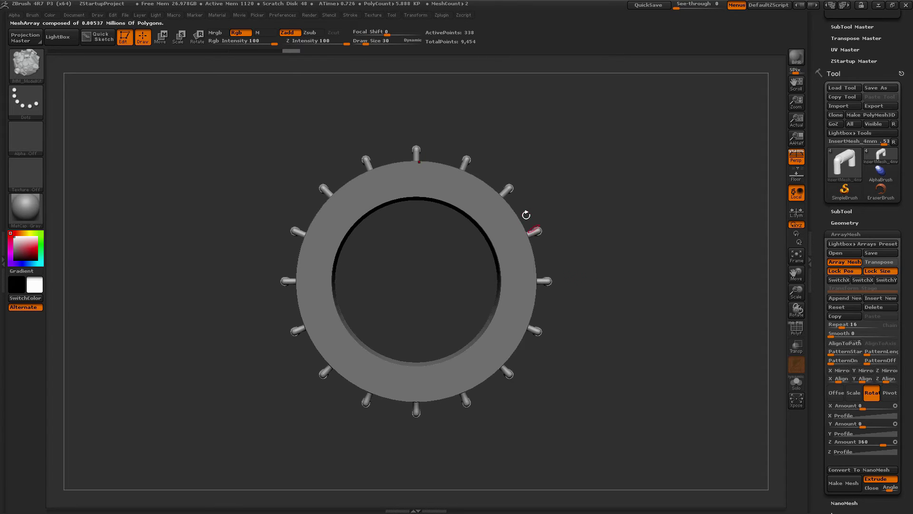
pyautogui.moveTo(706, 397); pyautogui.dragTo(697, 410)
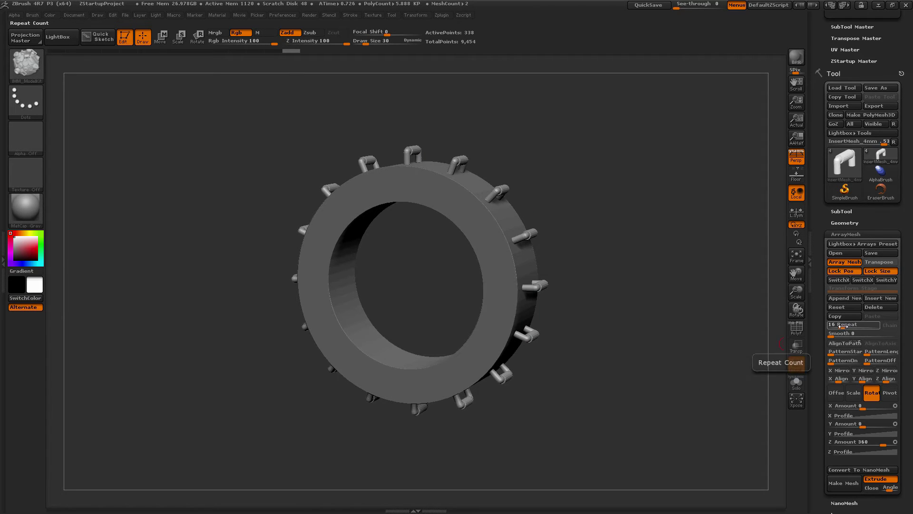
pyautogui.moveTo(841, 326); pyautogui.dragTo(856, 328)
# Turn off perspective in the ring's front view and stand a vertical transpose line on the topmost arrayed handle
pyautogui.keyDown('shift'); pyautogui.moveTo(758, 313); pyautogui.dragTo(683, 289); pyautogui.keyUp('shift')
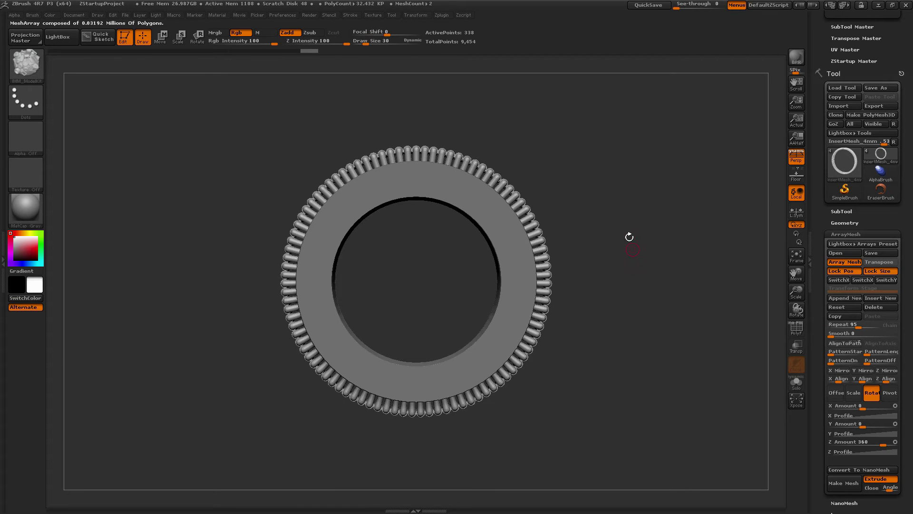
pyautogui.click(796, 164)
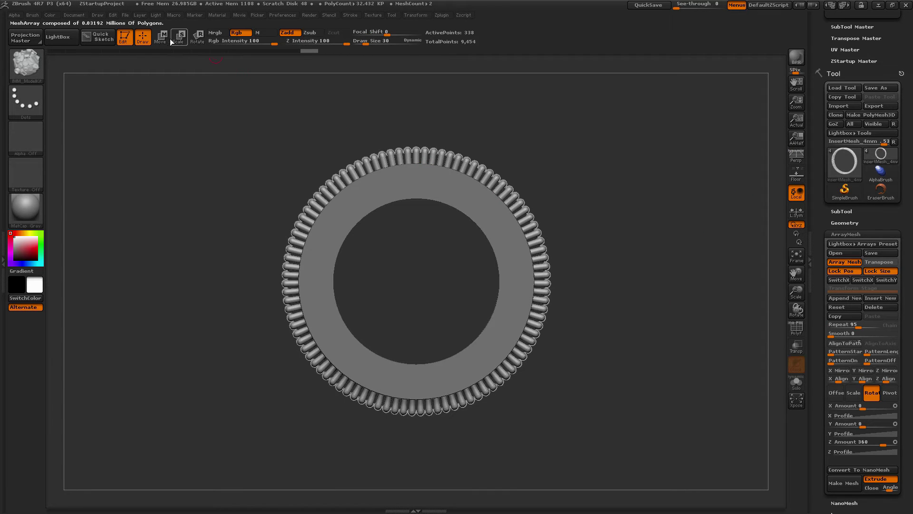
pyautogui.press('w')
pyautogui.click(416, 244)
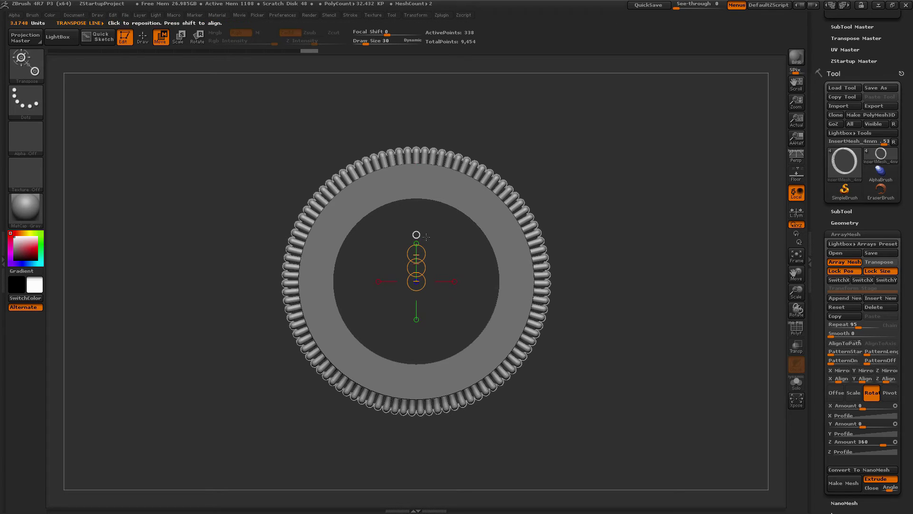
pyautogui.click(416, 234)
pyautogui.click(416, 117)
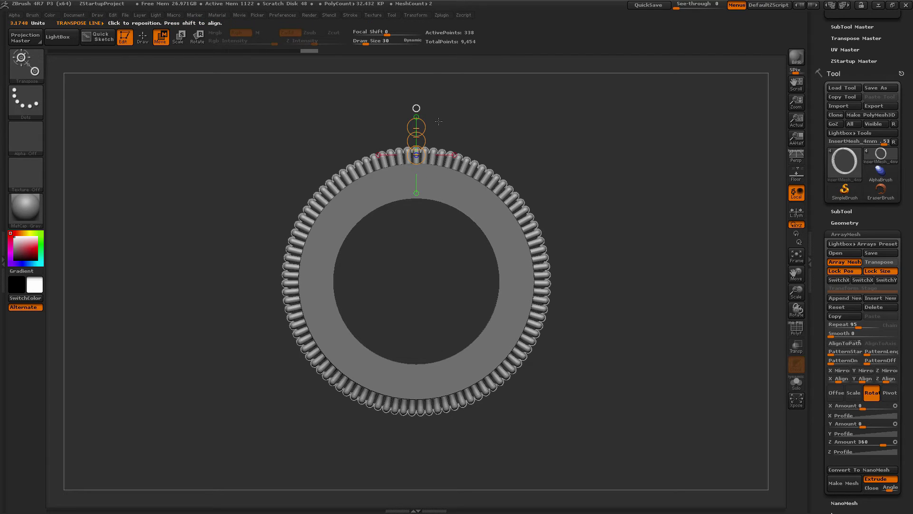
# Rotate the arrayed handles into a slanted rope pattern and lower them onto the band's outer surface
pyautogui.press('r')
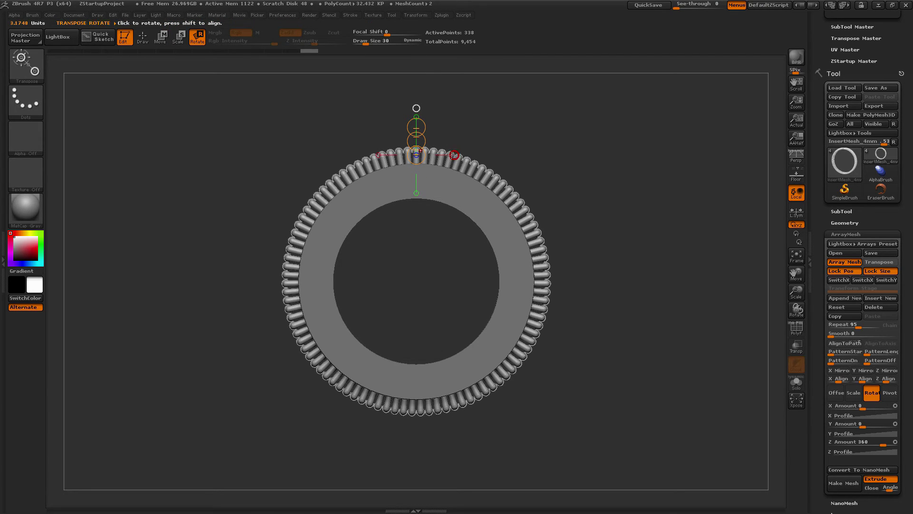
pyautogui.moveTo(421, 116); pyautogui.dragTo(461, 116)
pyautogui.moveTo(585, 168)
pyautogui.mouseDown()
pyautogui.moveTo(597, 171)
pyautogui.moveTo(612, 204)
pyautogui.moveTo(586, 171)
pyautogui.mouseUp()
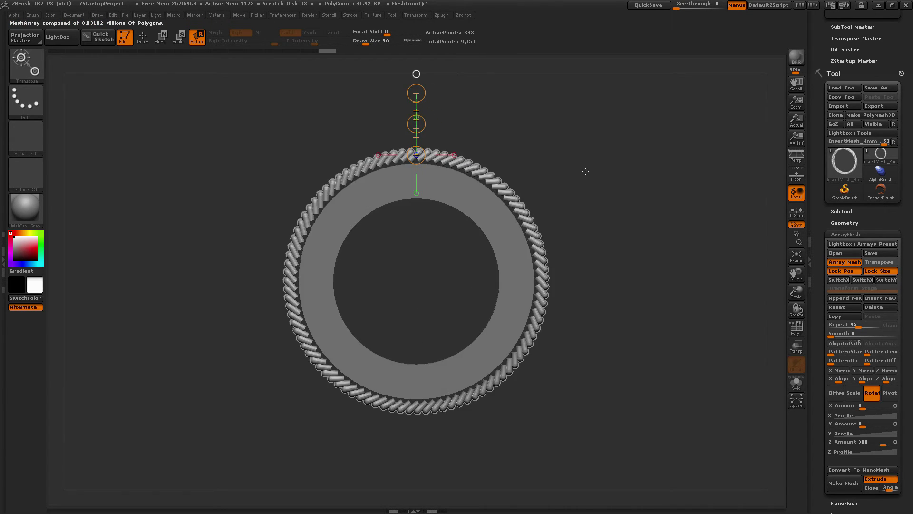
pyautogui.press('w')
pyautogui.moveTo(417, 124); pyautogui.dragTo(418, 133)
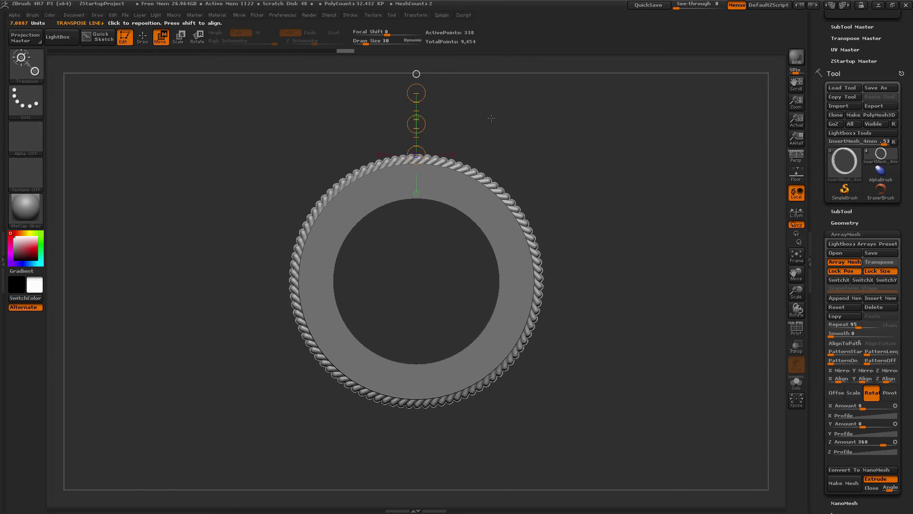
# From the side view, stretch the arrayed handles across the band's width and set the array's Repeat count to 63
pyautogui.moveTo(491, 118)
pyautogui.mouseDown()
pyautogui.moveTo(619, 153)
pyautogui.moveTo(579, 175)
pyautogui.mouseUp()
pyautogui.moveTo(423, 277); pyautogui.dragTo(522, 277)
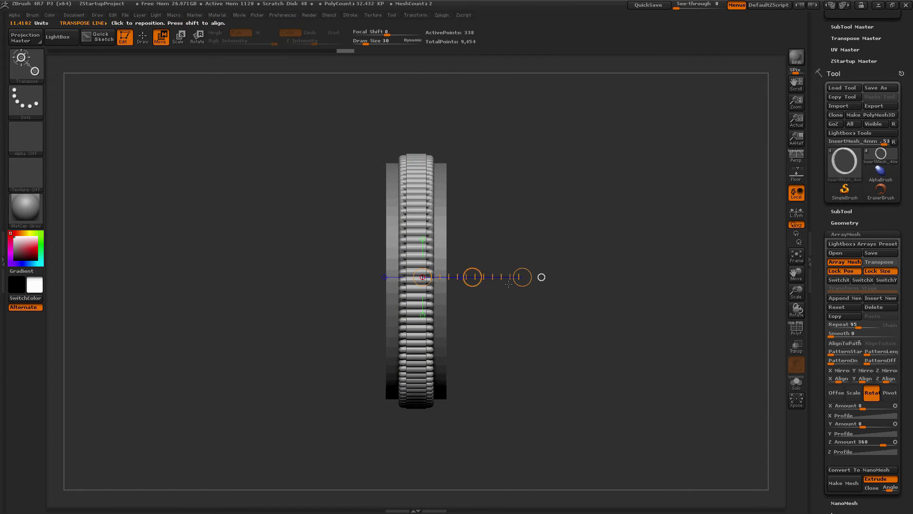
pyautogui.click(540, 278)
pyautogui.click(454, 161)
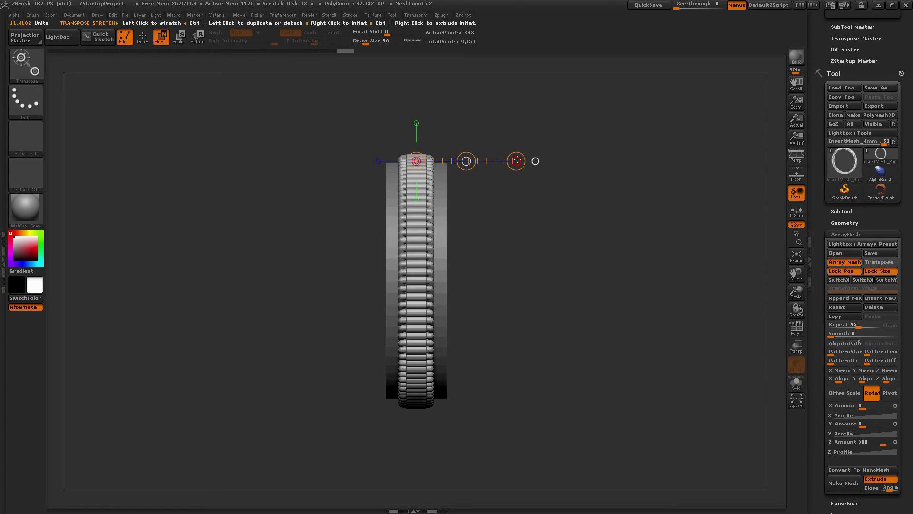
pyautogui.moveTo(515, 160); pyautogui.dragTo(788, 241)
pyautogui.moveTo(857, 326); pyautogui.dragTo(816, 330)
pyautogui.moveTo(633, 351); pyautogui.dragTo(664, 282)
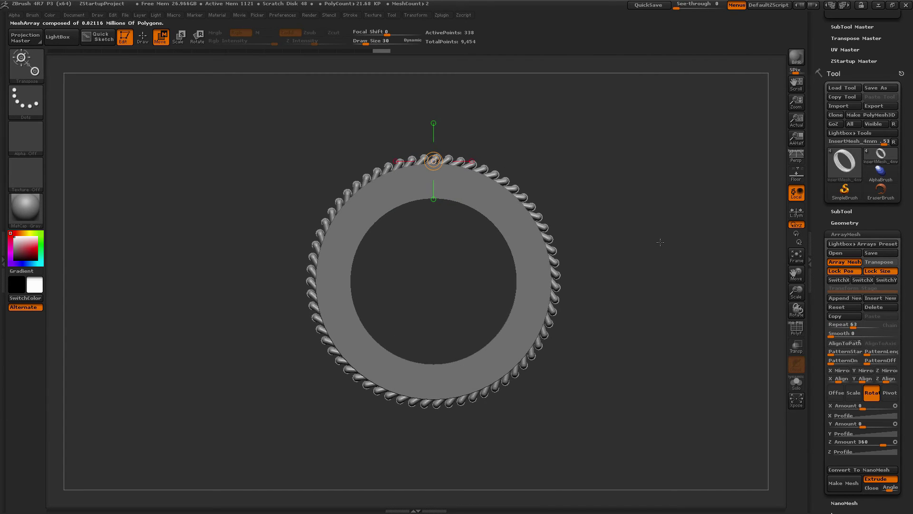
pyautogui.moveTo(660, 242); pyautogui.dragTo(614, 269)
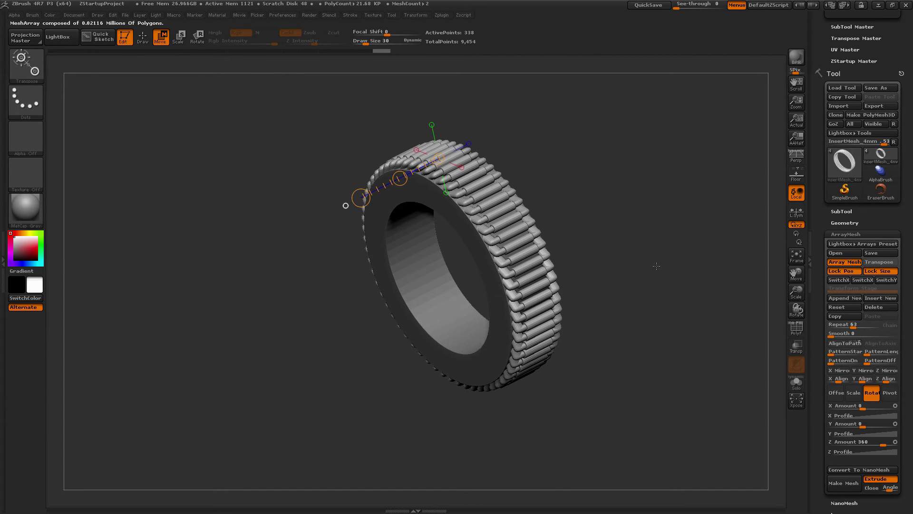
# Pick the Circular_13 mesh from the insert brush and add it as 16 custom 4 mm gem stones around the band
pyautogui.click(443, 16)
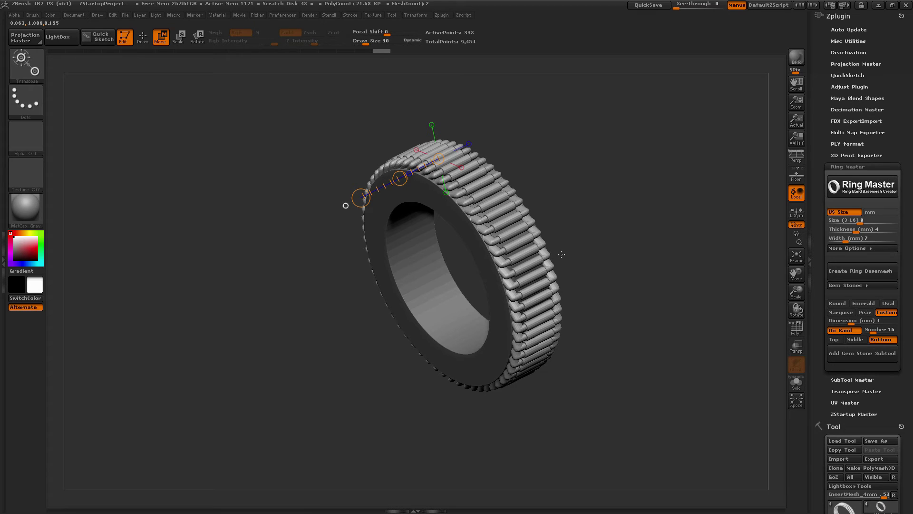
pyautogui.click(142, 37)
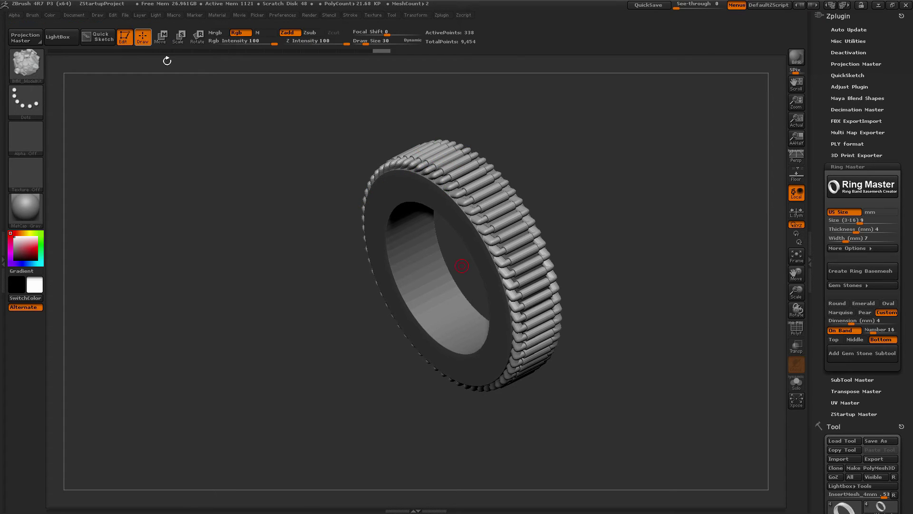
pyautogui.press('m')
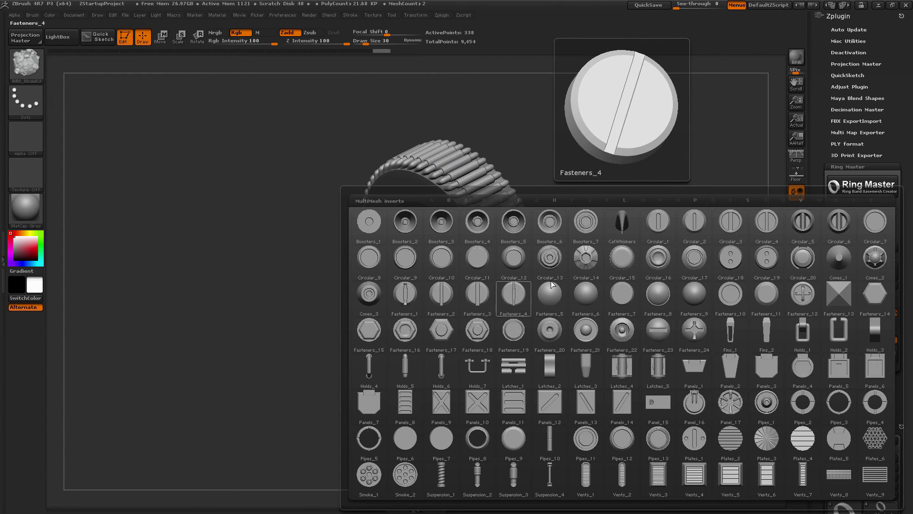
pyautogui.click(549, 264)
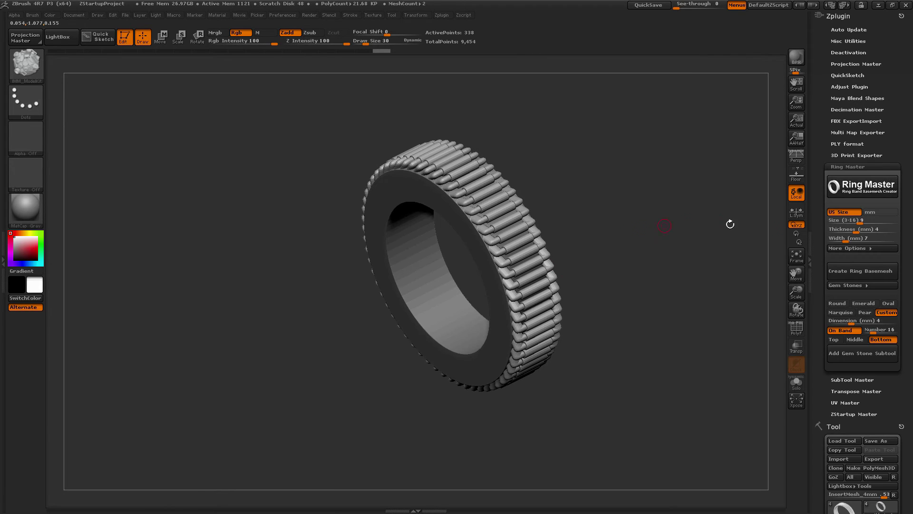
pyautogui.click(859, 355)
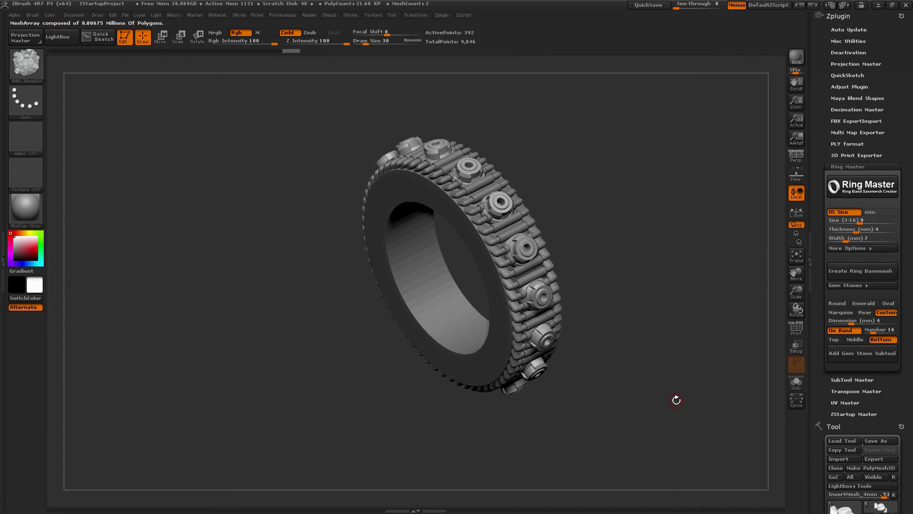
# Set the Circular_13 array's Repeat count to 25
pyautogui.moveTo(670, 374); pyautogui.dragTo(702, 331)
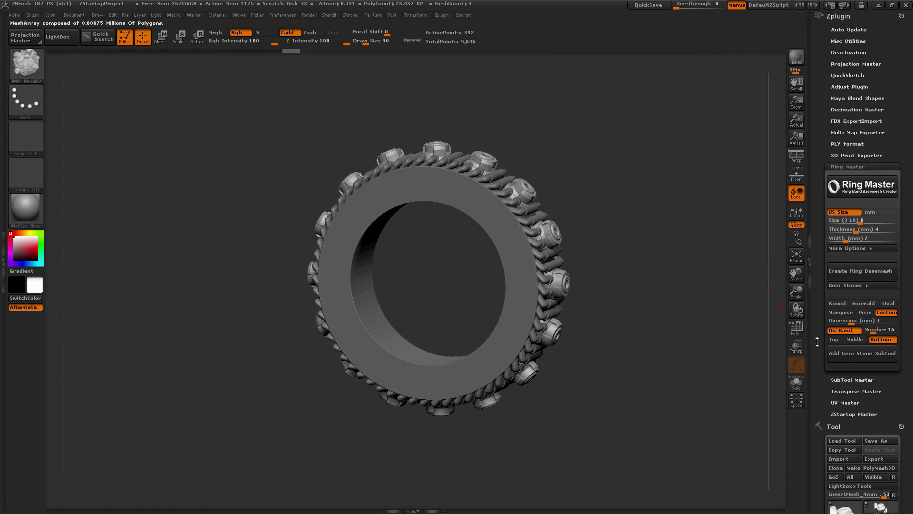
pyautogui.moveTo(817, 342); pyautogui.dragTo(834, 228)
pyautogui.moveTo(840, 350)
pyautogui.mouseDown()
pyautogui.moveTo(860, 349)
pyautogui.moveTo(845, 350)
pyautogui.mouseUp()
pyautogui.moveTo(699, 362); pyautogui.dragTo(776, 302)
# Switch the gem stone type to Round and delete both inserted mesh subtools, keeping the ring band
pyautogui.scroll(5, 820, 274)
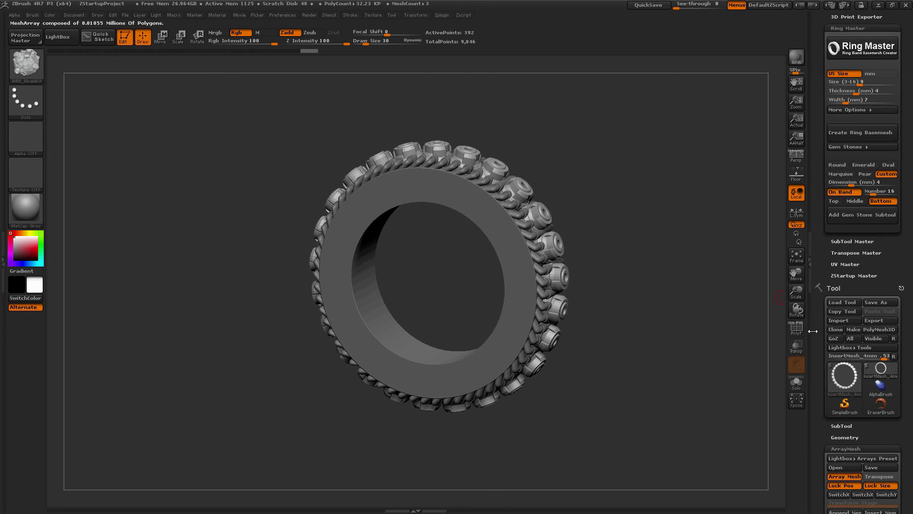
pyautogui.scroll(1, 819, 284)
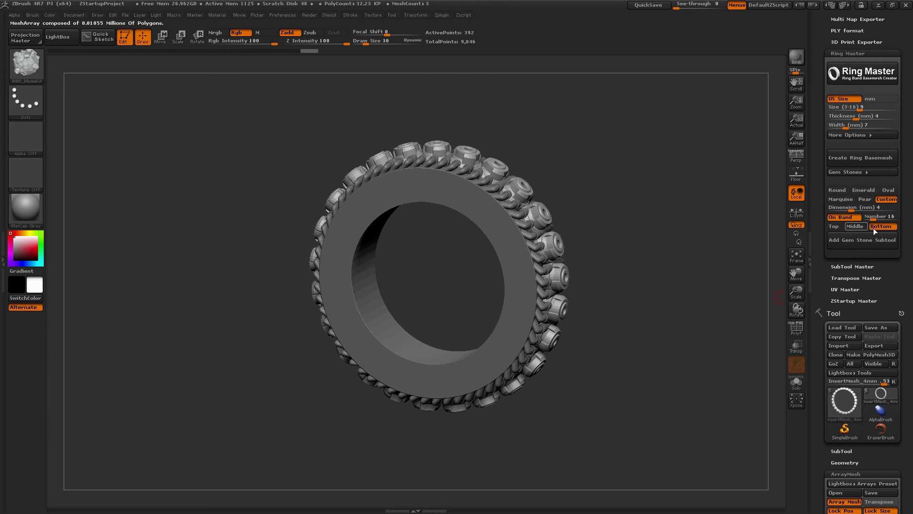
pyautogui.click(838, 190)
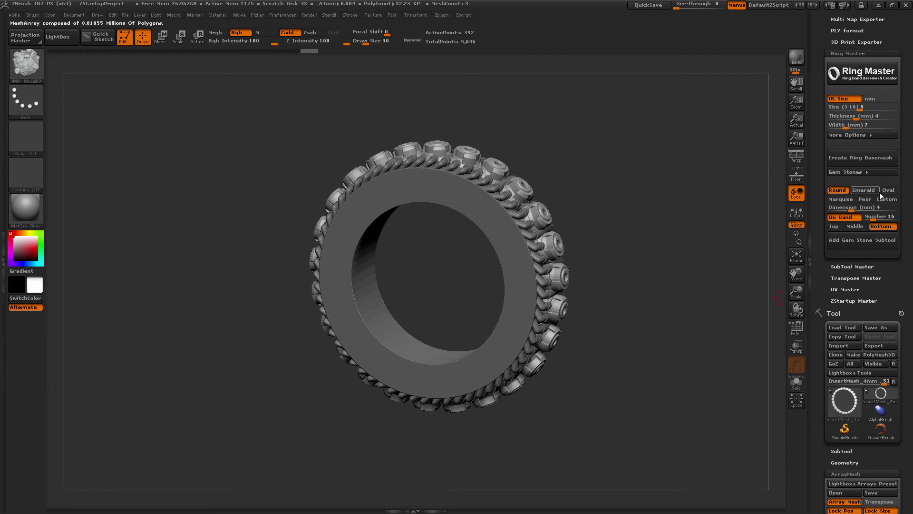
pyautogui.scroll(-5, 829, 235)
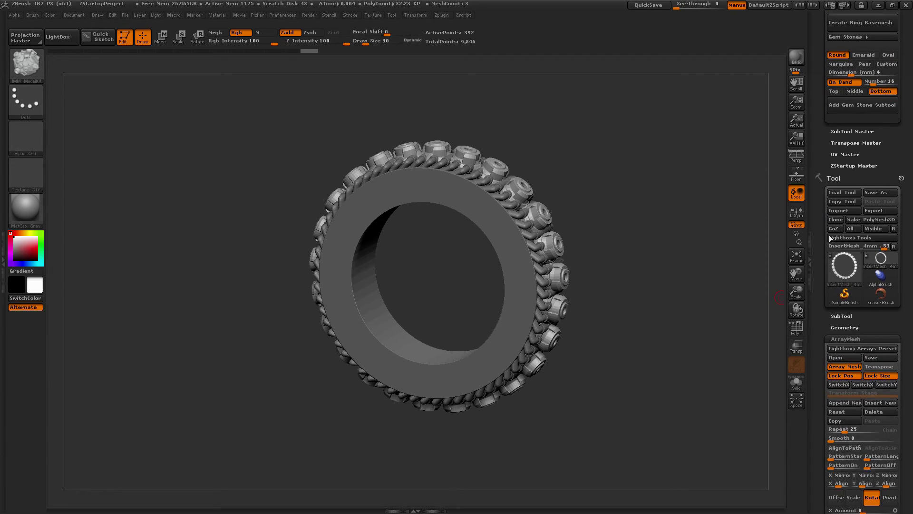
pyautogui.click(840, 316)
pyautogui.click(846, 440)
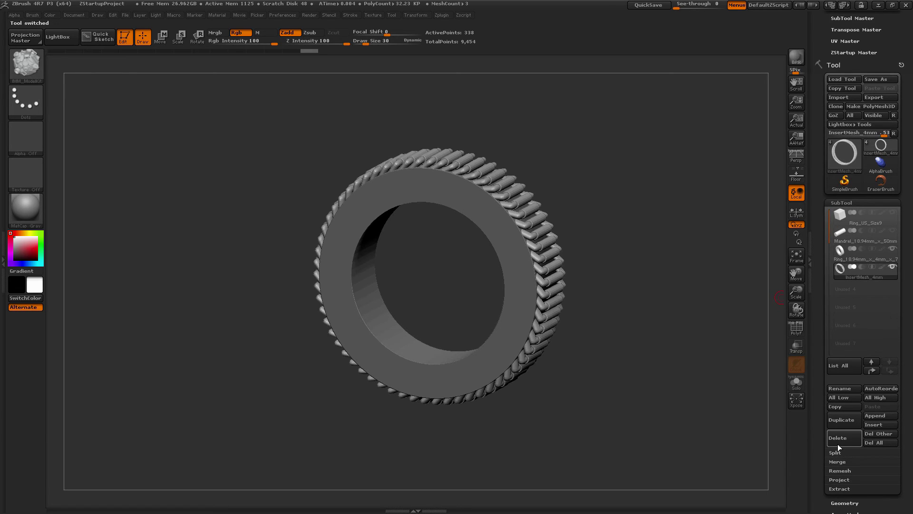
pyautogui.click(845, 441)
# Set the gem stone number to 1 and add a round 4 mm stone with Bottom alignment on the band
pyautogui.scroll(10, 821, 230)
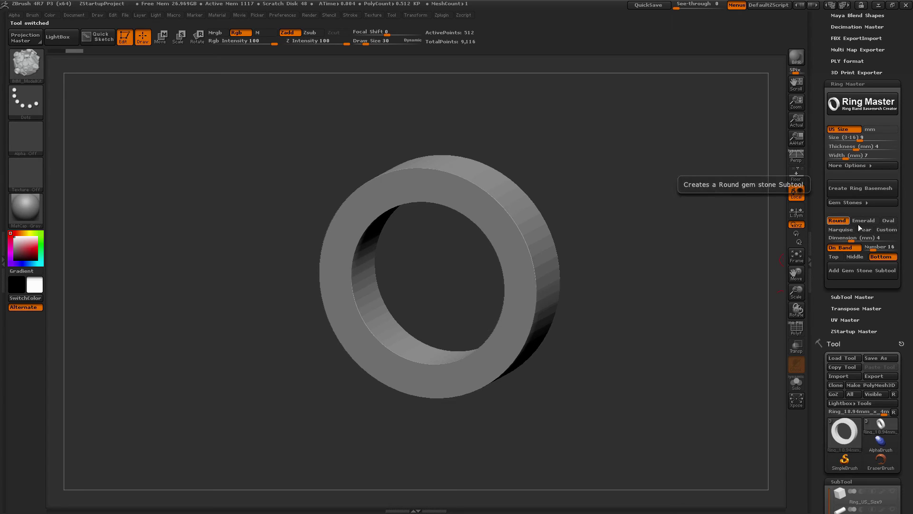
pyautogui.keyDown('shift'); pyautogui.moveTo(699, 312); pyautogui.dragTo(718, 309); pyautogui.keyUp('shift')
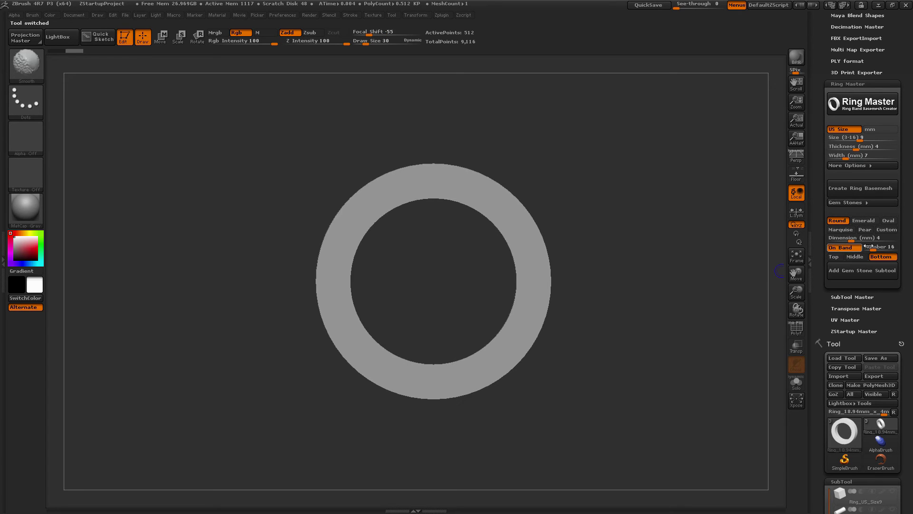
pyautogui.click(867, 247)
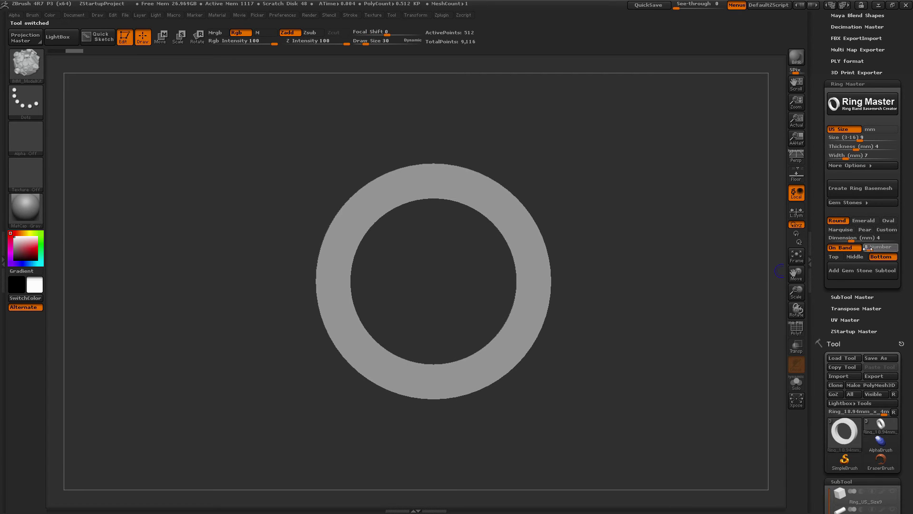
pyautogui.click(863, 271)
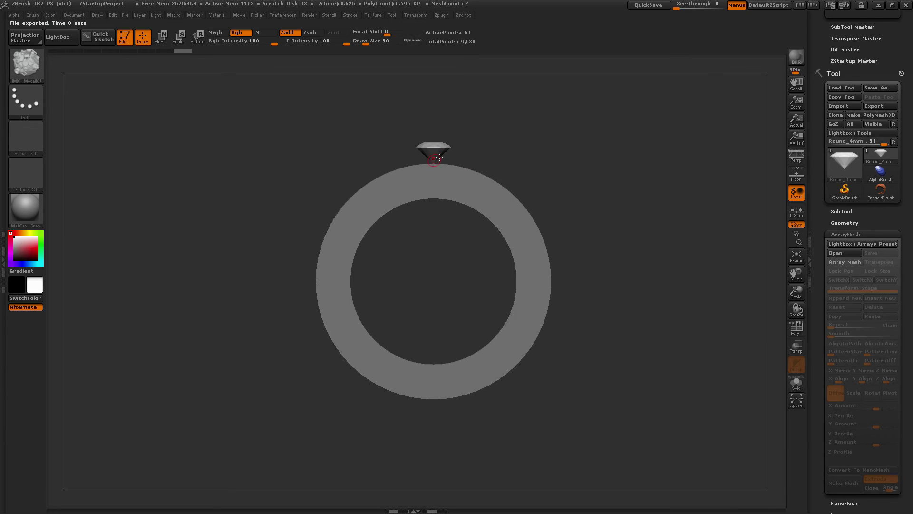
# Add a second round 4 mm stone to the band using Middle alignment
pyautogui.moveTo(432, 160); pyautogui.dragTo(609, 165)
pyautogui.moveTo(819, 182); pyautogui.dragTo(823, 234)
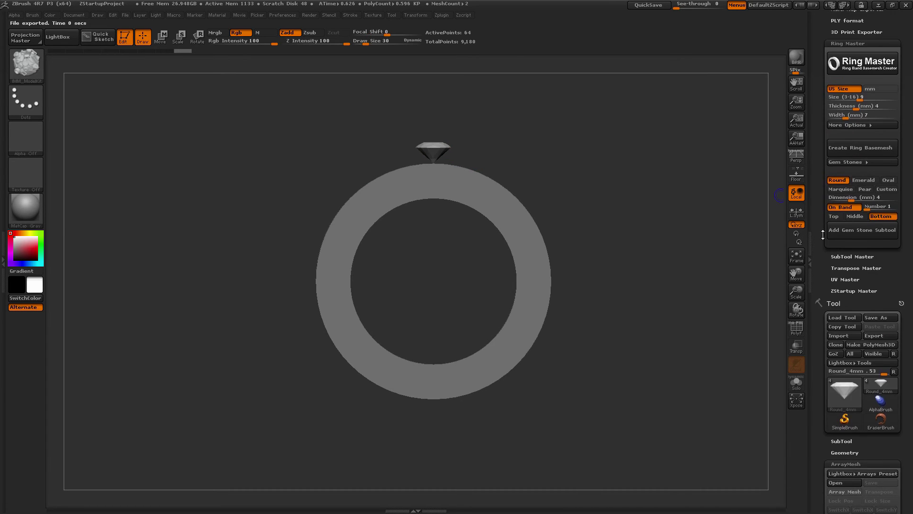
pyautogui.click(865, 231)
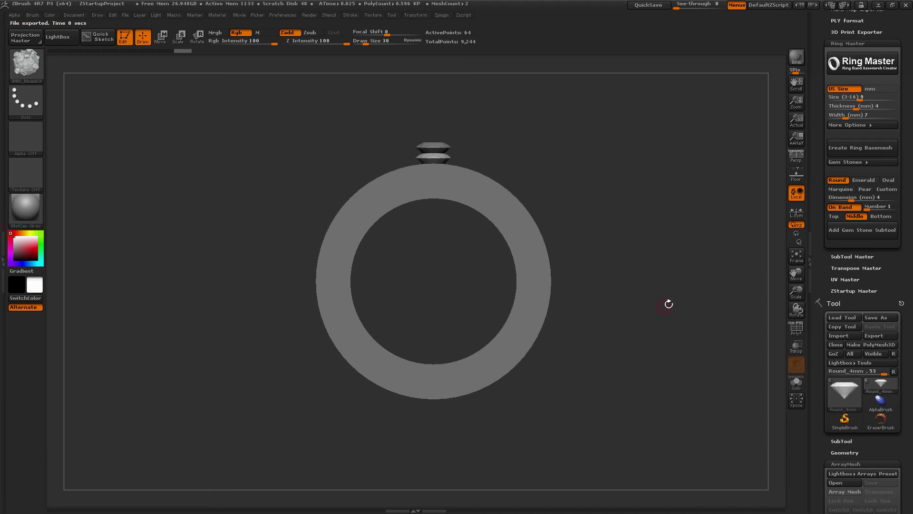
pyautogui.moveTo(532, 157); pyautogui.dragTo(476, 167)
# Add a third round 4 mm stone using Top alignment, and turn on transparency to view it inside the band
pyautogui.click(834, 216)
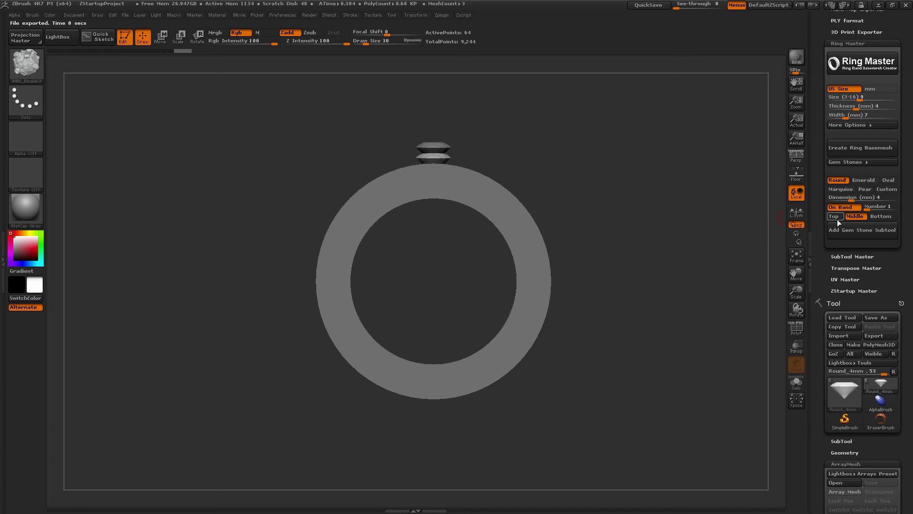
pyautogui.click(866, 232)
pyautogui.moveTo(657, 251); pyautogui.dragTo(631, 259)
pyautogui.click(796, 352)
pyautogui.moveTo(680, 302); pyautogui.dragTo(571, 240)
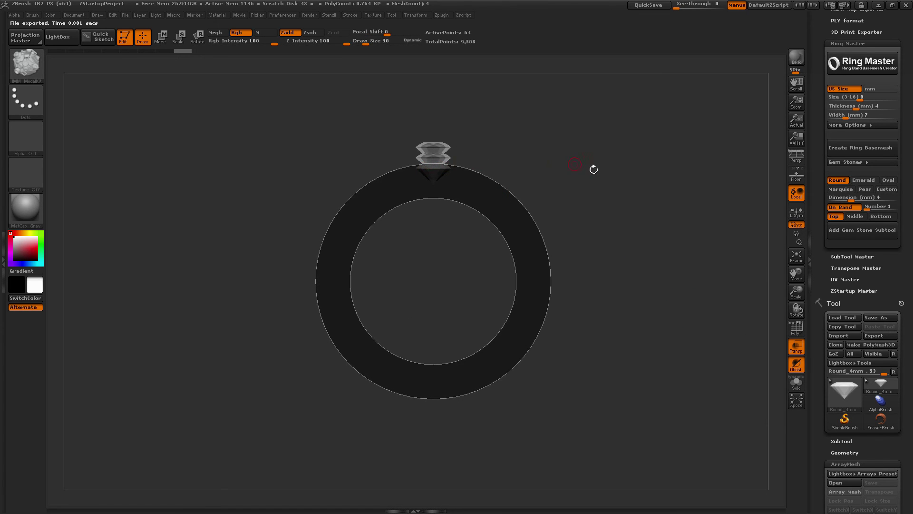
pyautogui.moveTo(593, 169); pyautogui.dragTo(579, 200)
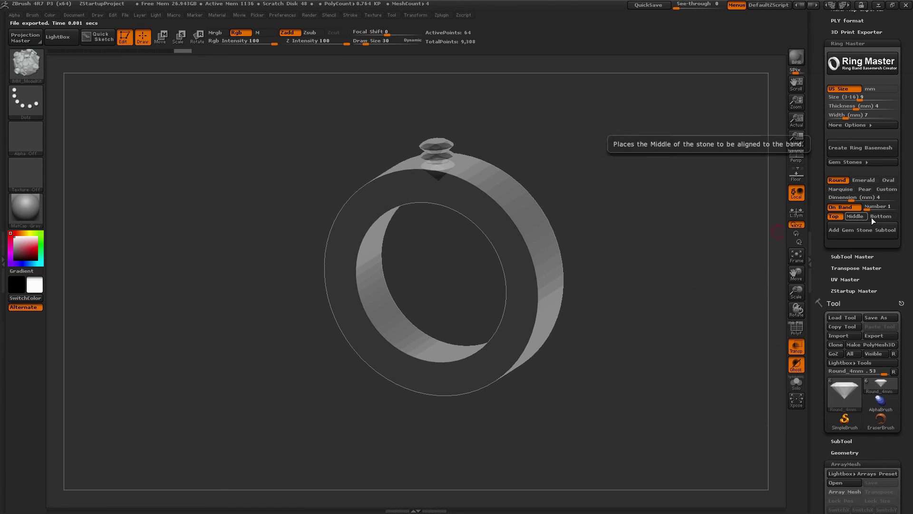
# Add the chosen insert mesh as 18 custom 4 mm gem stones around the band with Bottom alignment
pyautogui.click(880, 216)
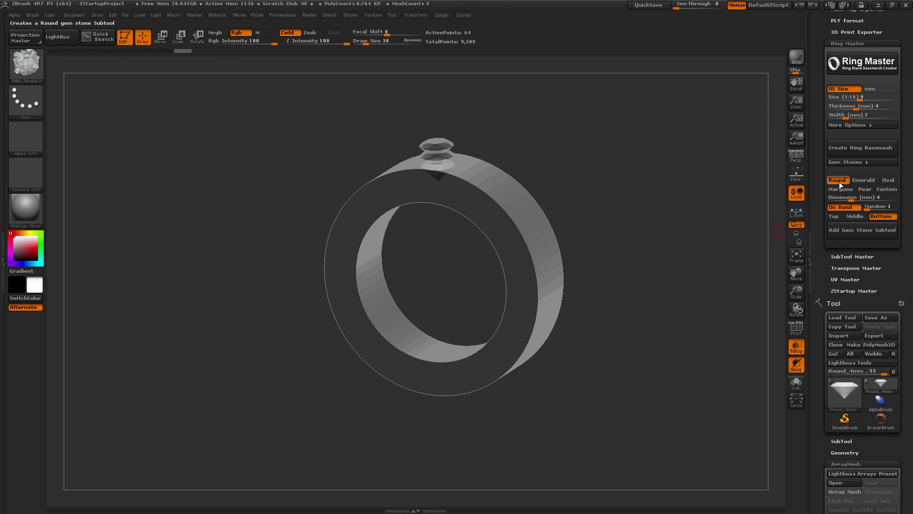
pyautogui.click(885, 190)
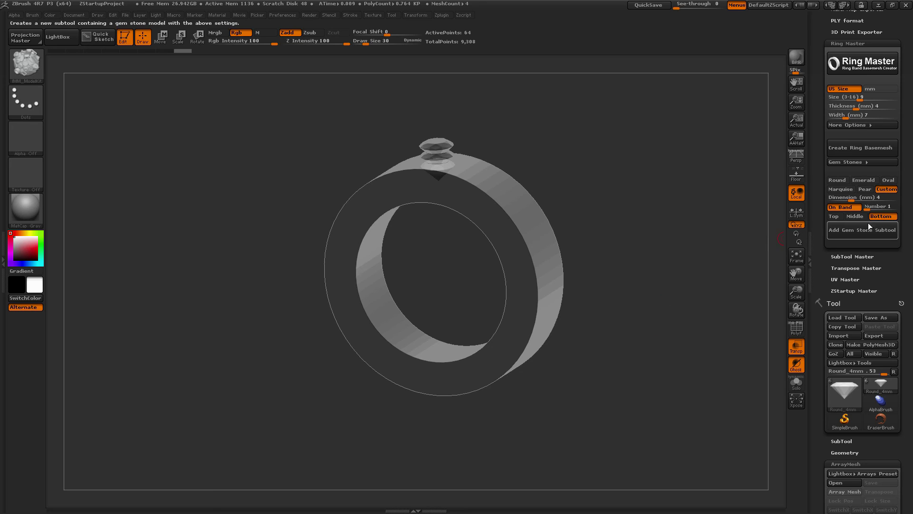
pyautogui.click(879, 206)
pyautogui.write('18')
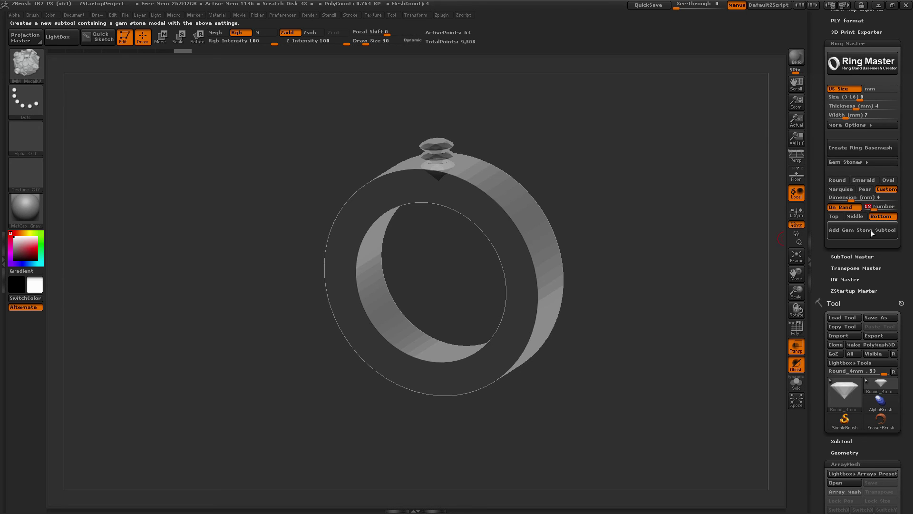
pyautogui.click(864, 232)
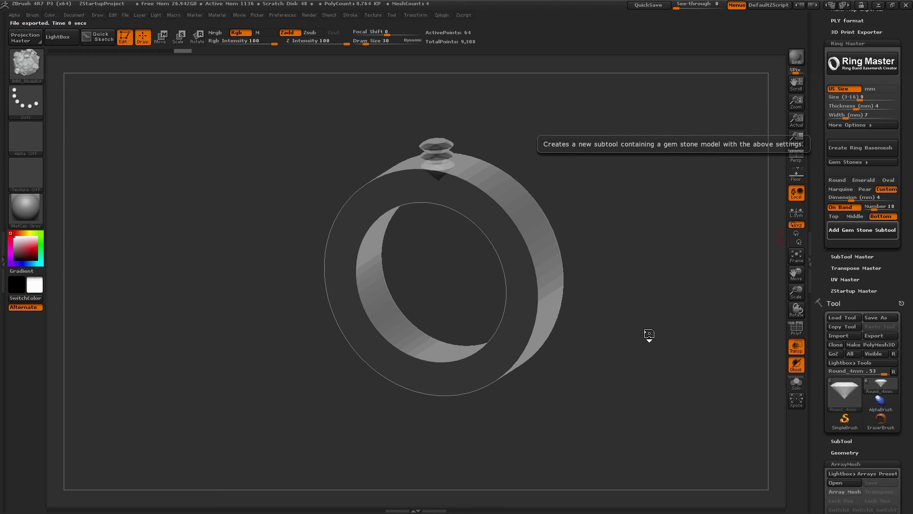
# Turn off transparency and inspect the custom stone array around the ring from several angles
pyautogui.moveTo(670, 292); pyautogui.dragTo(673, 286)
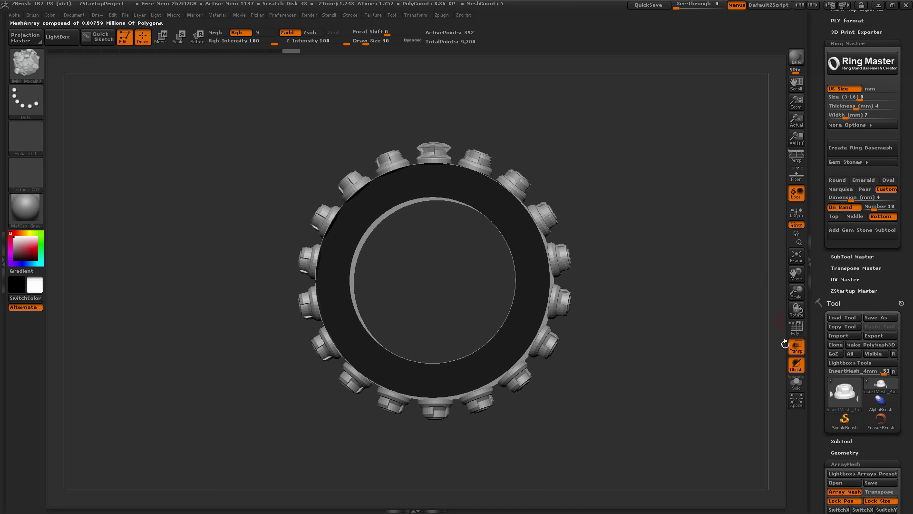
pyautogui.click(795, 348)
pyautogui.moveTo(708, 335); pyautogui.dragTo(650, 328)
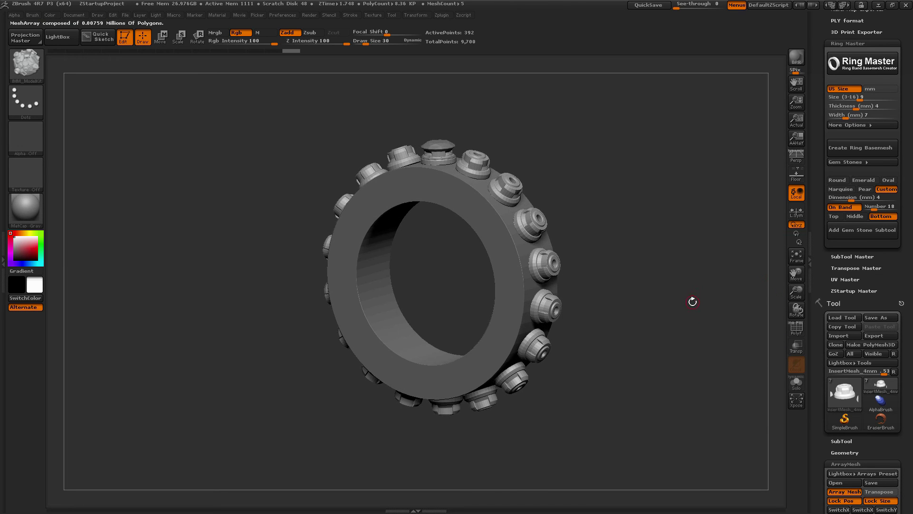
pyautogui.moveTo(693, 301); pyautogui.dragTo(814, 317)
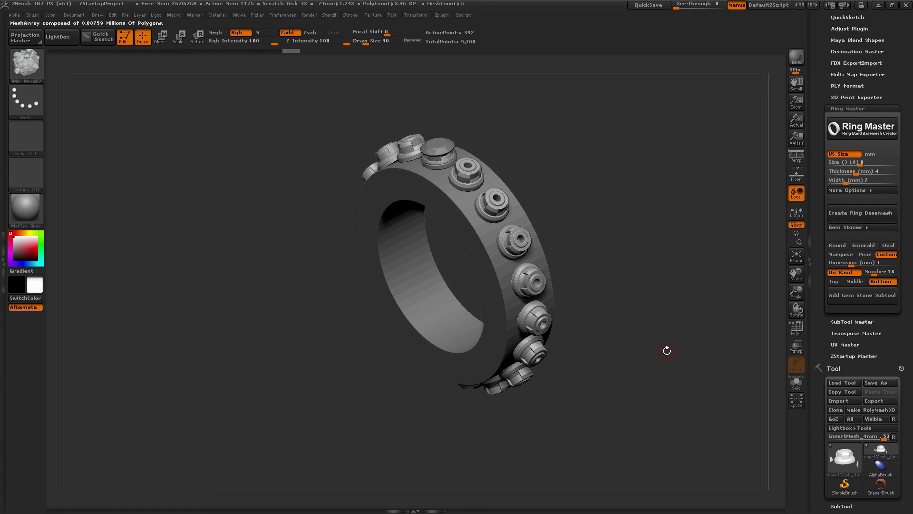
pyautogui.moveTo(650, 348); pyautogui.dragTo(673, 331)
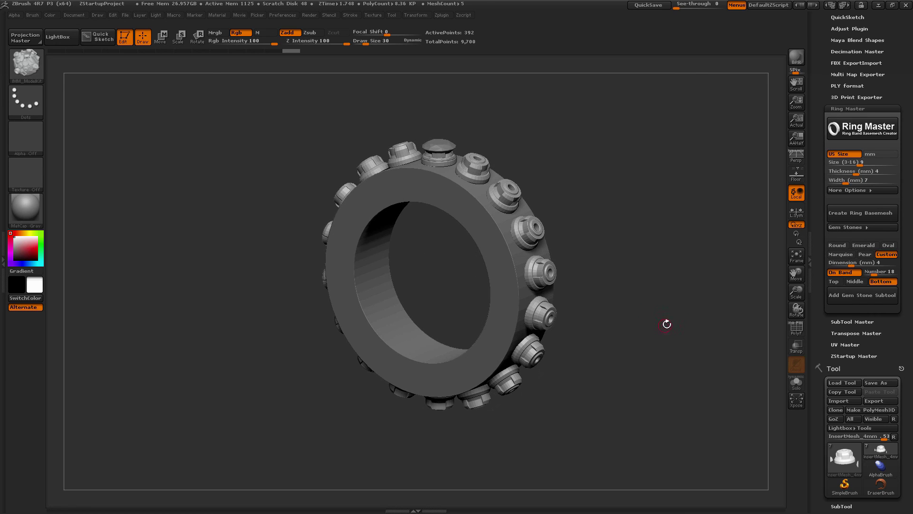
pyautogui.moveTo(669, 329); pyautogui.dragTo(681, 376)
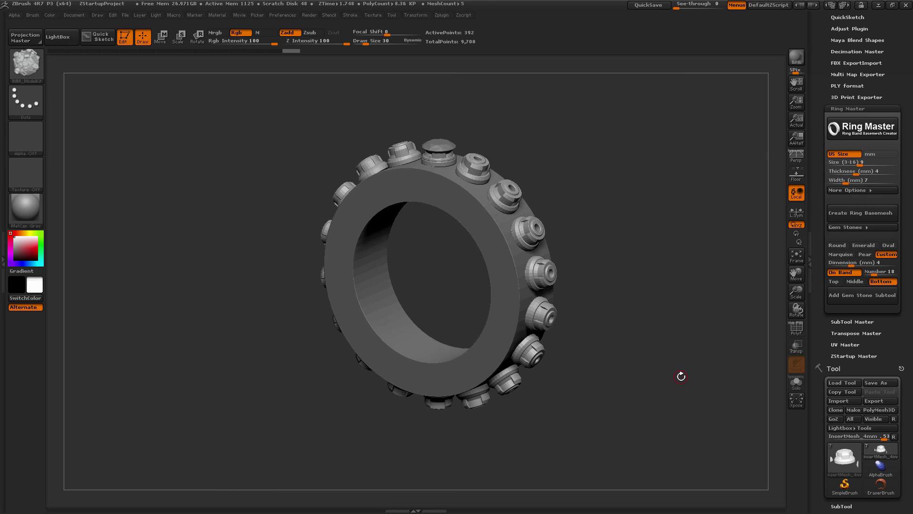